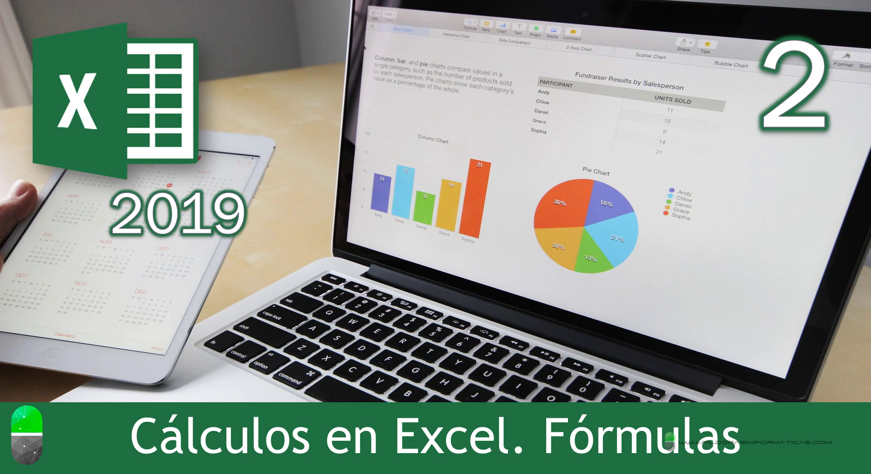
Advance the slideshow to the 'En este vídeo veremos...' agenda slide.
{"action": "left_click", "coordinate": [459, 318]}
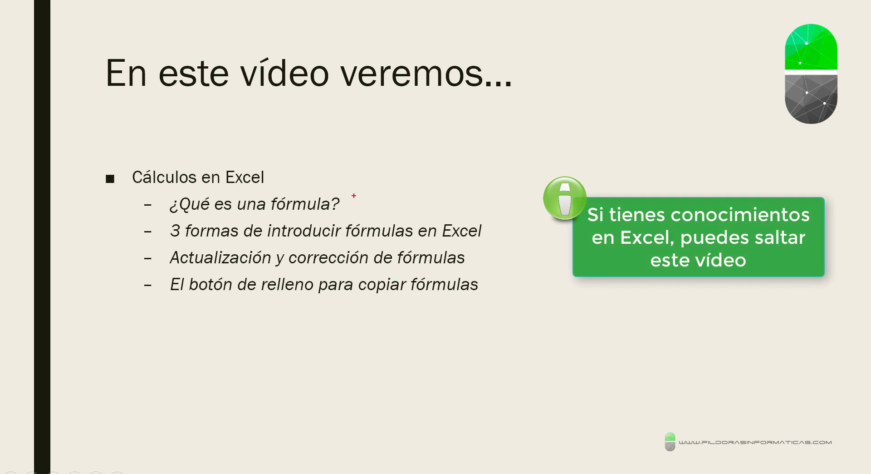
Underline the formula, entry-method, correction and fill-handle items in red, with an arrow to the last.
{"action": "left_click_drag", "start_coordinate": [170, 217], "coordinate": [333, 216]}
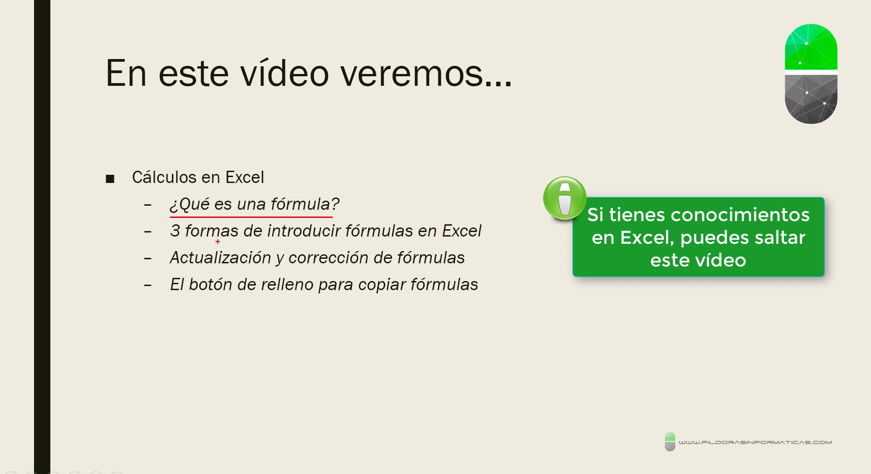
{"action": "left_click_drag", "start_coordinate": [171, 241], "coordinate": [481, 243]}
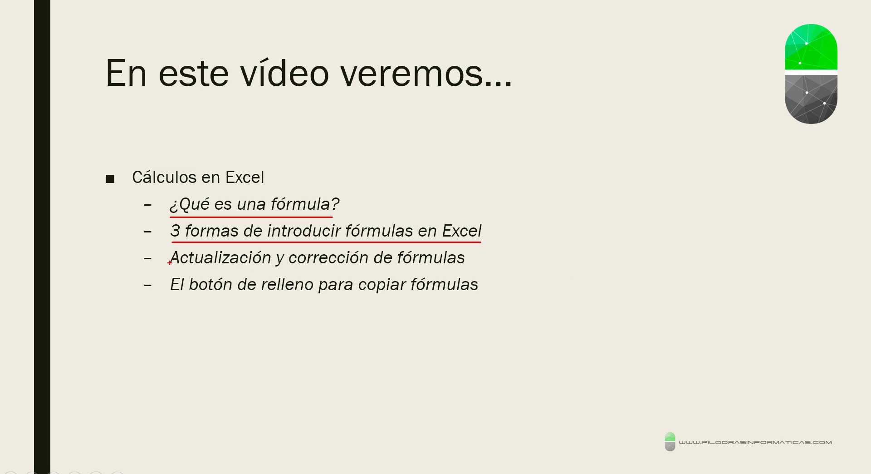
{"action": "left_click_drag", "start_coordinate": [170, 267], "coordinate": [472, 268]}
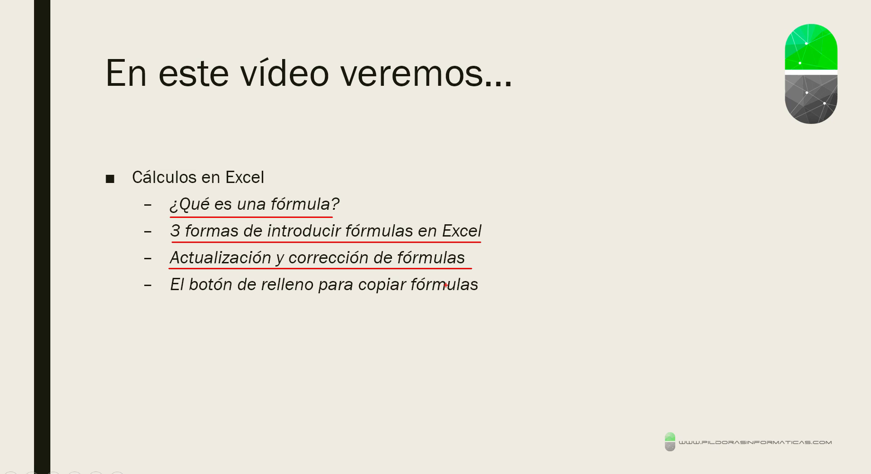
{"action": "left_click_drag", "start_coordinate": [168, 294], "coordinate": [483, 299]}
{"action": "left_click_drag", "start_coordinate": [403, 307], "coordinate": [464, 371]}
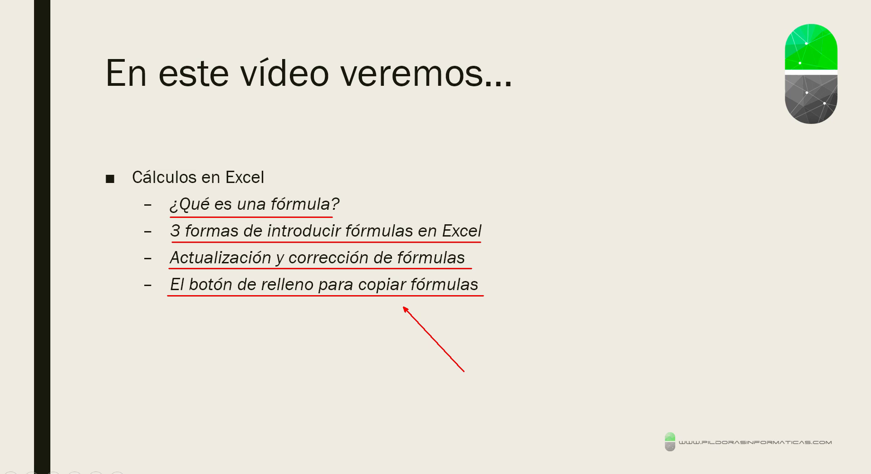
Erase the slide ink, mark the 1100 price in C3, clear it, and re-enable on-screen ink.
{"action": "key", "text": "e"}
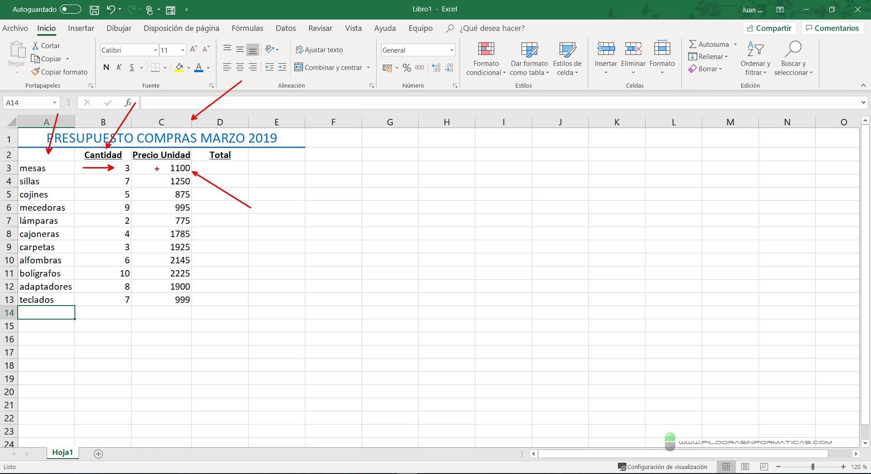
{"action": "left_click_drag", "start_coordinate": [162, 169], "coordinate": [141, 169]}
{"action": "key", "text": "Escape"}
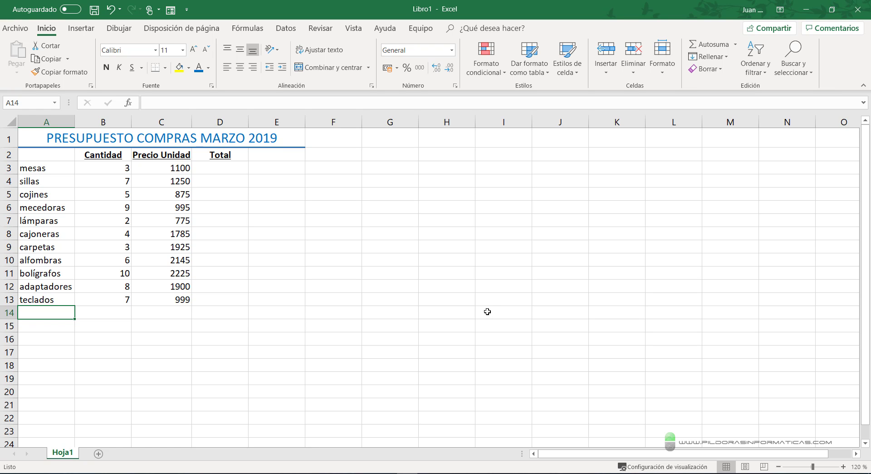
{"action": "key", "text": "ctrl+2"}
{"action": "left_click_drag", "start_coordinate": [215, 166], "coordinate": [222, 308]}
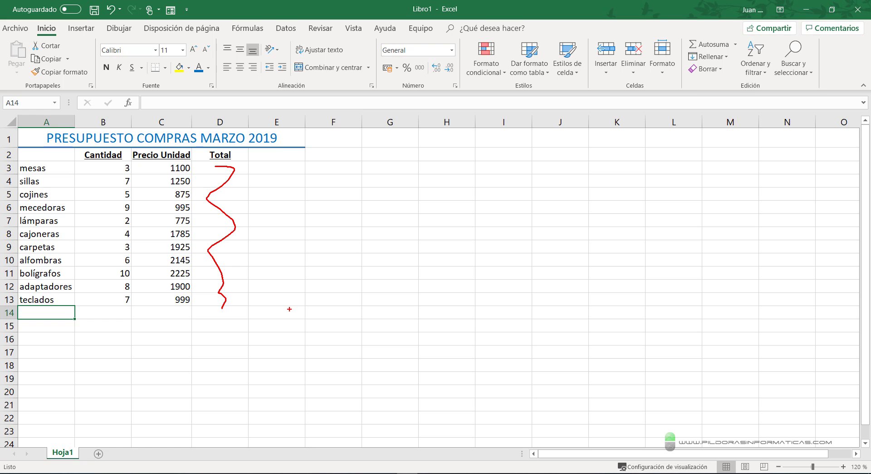
{"action": "key", "text": "Escape"}
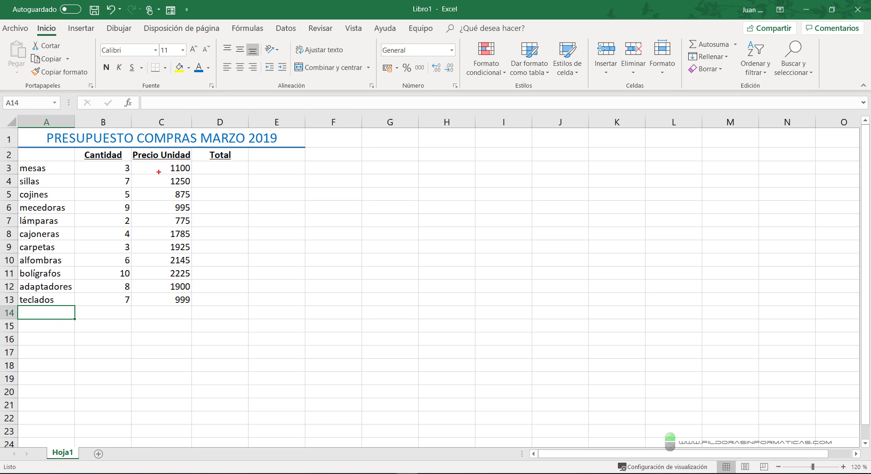
{"action": "mouse_move", "coordinate": [176, 208]}
{"action": "left_mouse_down"}
{"action": "mouse_move", "coordinate": [164, 171]}
{"action": "mouse_move", "coordinate": [120, 171]}
{"action": "left_mouse_up"}
{"action": "left_click", "coordinate": [225, 169]}
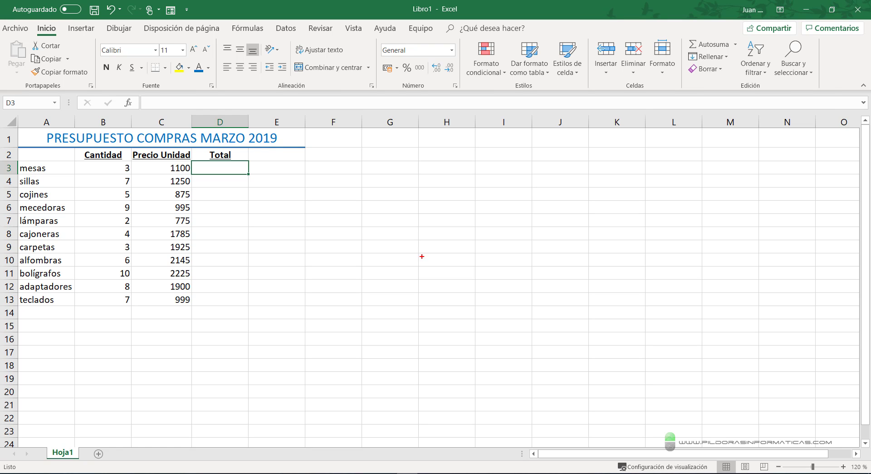
{"action": "left_click_drag", "start_coordinate": [252, 180], "coordinate": [308, 246]}
{"action": "left_click", "coordinate": [381, 236]}
{"action": "left_click", "coordinate": [370, 326]}
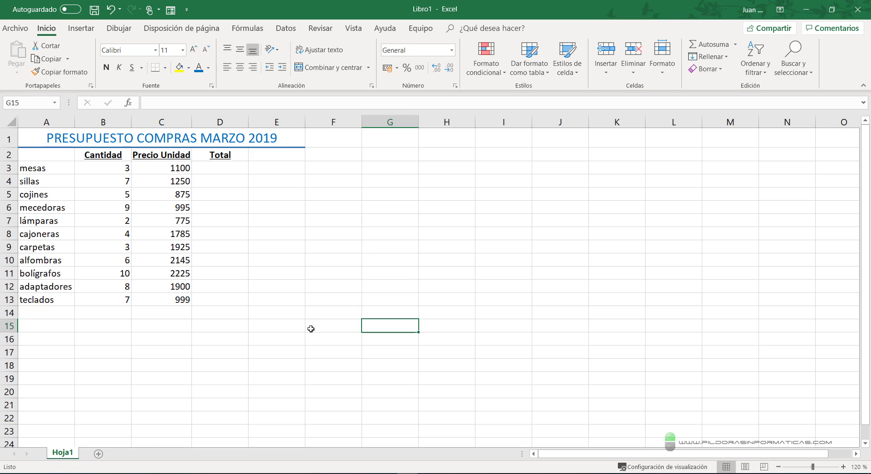
{"action": "left_click", "coordinate": [311, 328]}
{"action": "left_click", "coordinate": [540, 245]}
{"action": "left_click", "coordinate": [394, 240]}
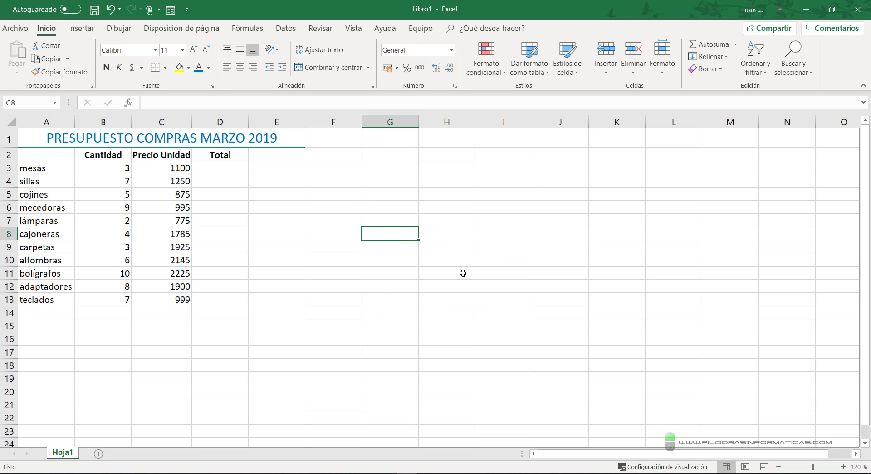
{"action": "type", "text": "kdfjghkd"}
{"action": "key", "text": "Escape"}
{"action": "left_click", "coordinate": [230, 170]}
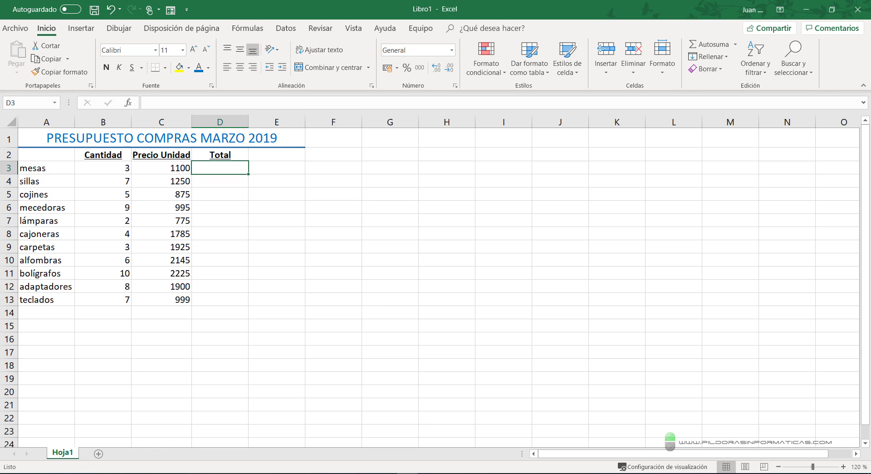
Enter =3*1100 in D3 so the mesas total shows 3300.
{"action": "type", "text": "="}
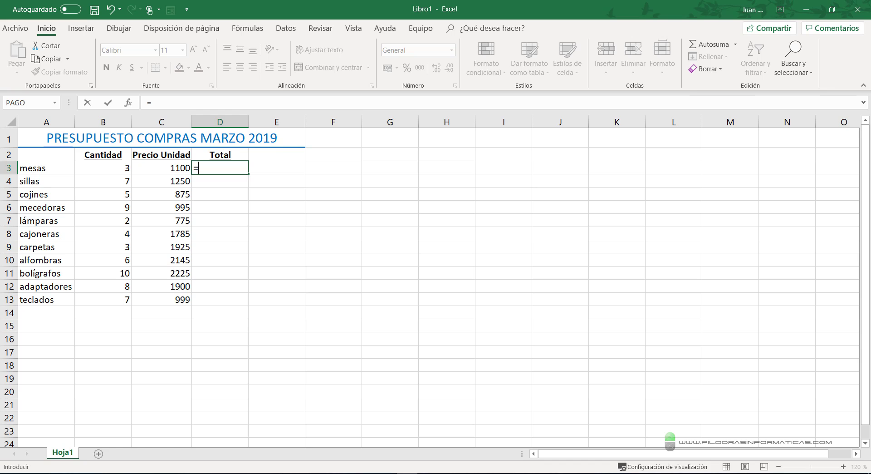
{"action": "type", "text": "+"}
{"action": "key", "text": "Escape"}
{"action": "type", "text": "="}
{"action": "type", "text": "3*11"}
{"action": "type", "text": "00"}
{"action": "key", "text": "Return"}
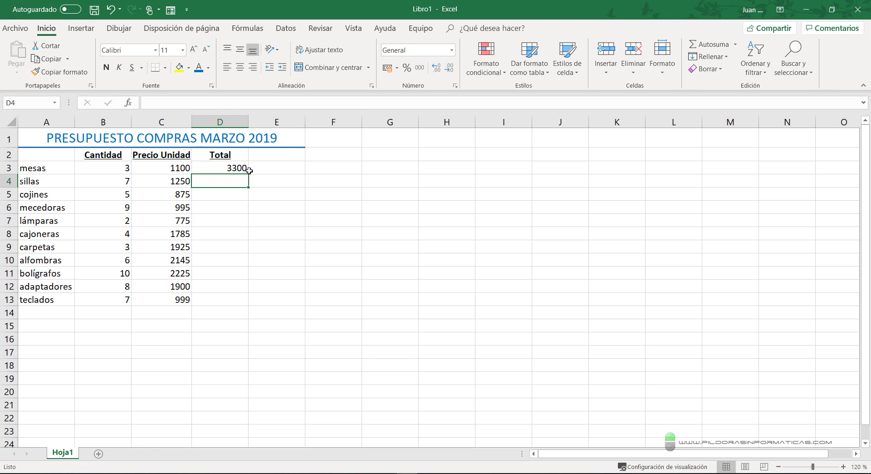
Test B3 with quantity 6, restore it to 3, then clear D3 and start a new formula.
{"action": "left_click", "coordinate": [96, 164]}
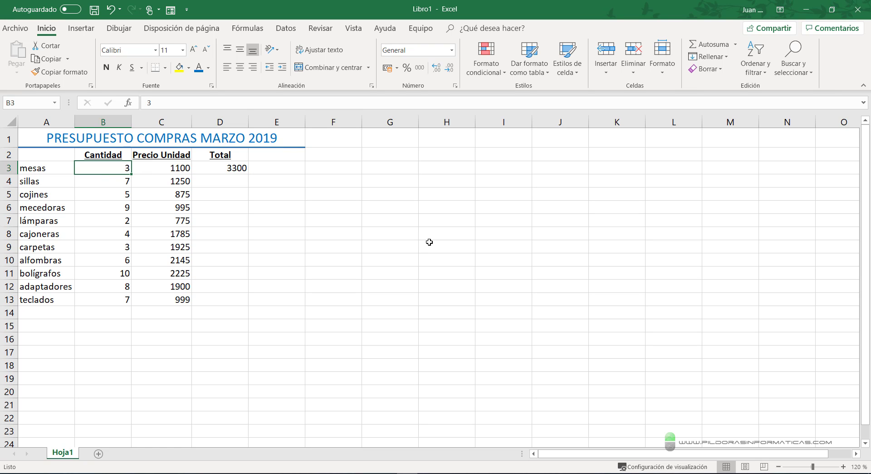
{"action": "type", "text": "6"}
{"action": "key", "text": "Return"}
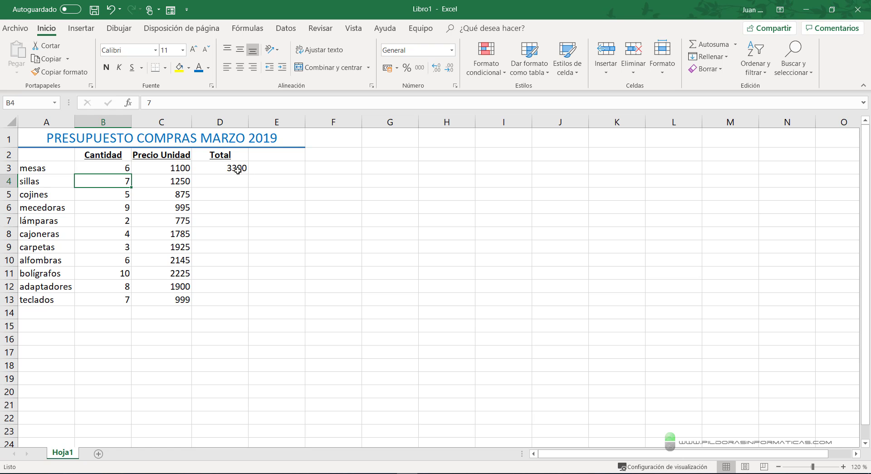
{"action": "left_click", "coordinate": [124, 167]}
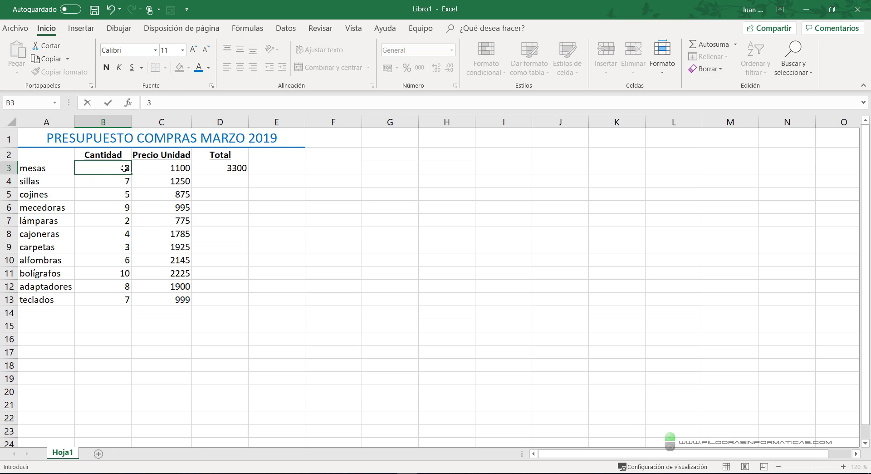
{"action": "type", "text": "3"}
{"action": "key", "text": "Right"}
{"action": "key", "text": "Right"}
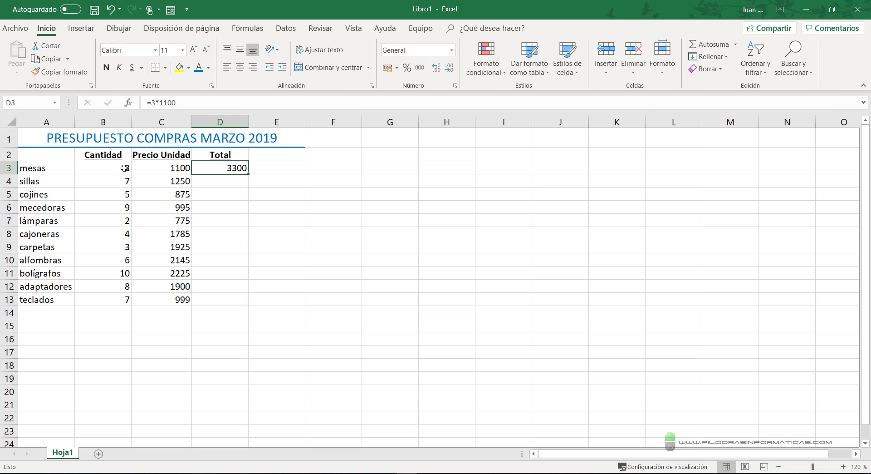
{"action": "key", "text": "Delete"}
{"action": "type", "text": "="}
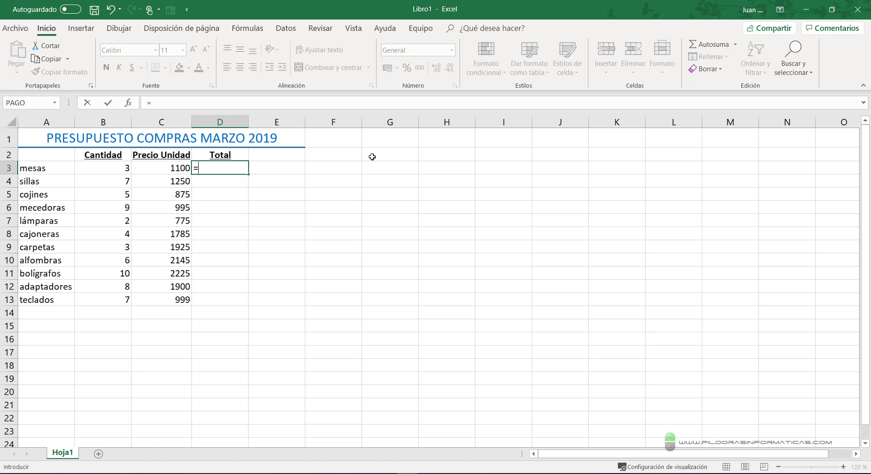
Complete D3 as =b3*c3 so it shows 3300 by cell reference.
{"action": "type", "text": "b3"}
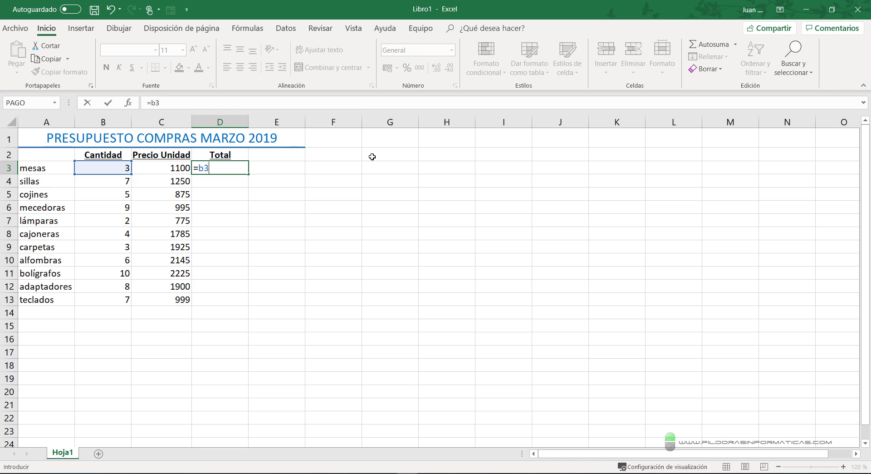
{"action": "type", "text": "*"}
{"action": "type", "text": "c"}
{"action": "type", "text": "3"}
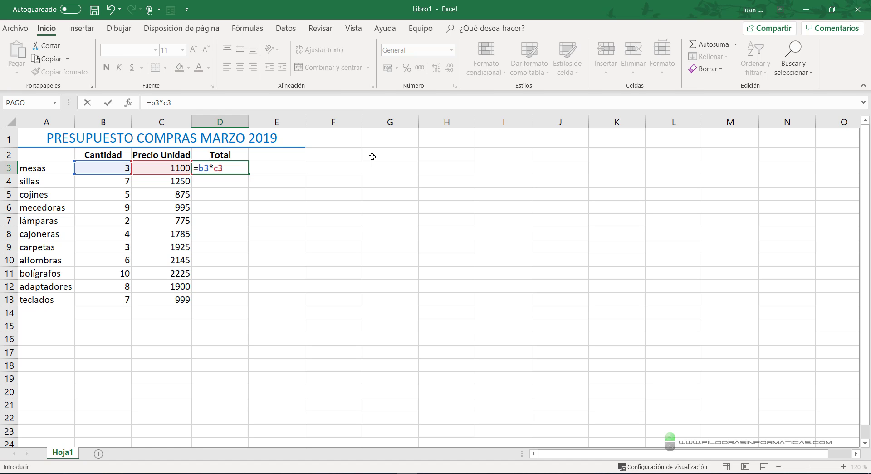
{"action": "key", "text": "Return"}
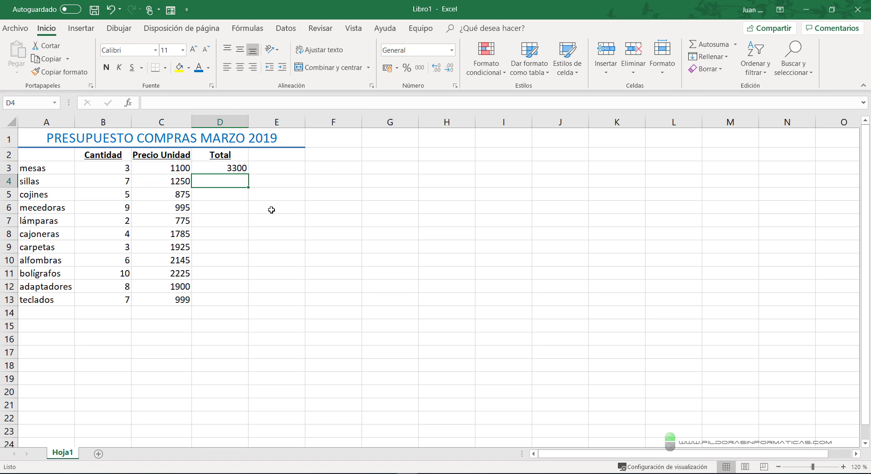
{"action": "left_click", "coordinate": [115, 164]}
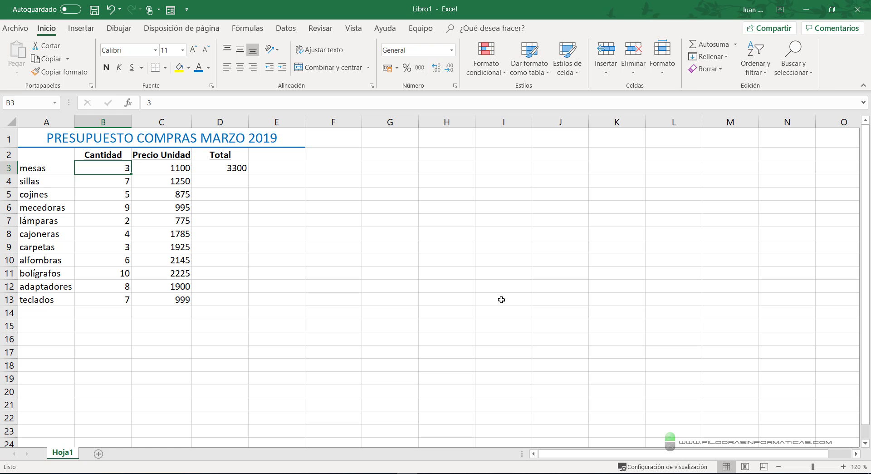
Test quantity 6 in B3, restore 3, try price 3500 in C3 and undo back to 1100.
{"action": "type", "text": "6"}
{"action": "key", "text": "Return"}
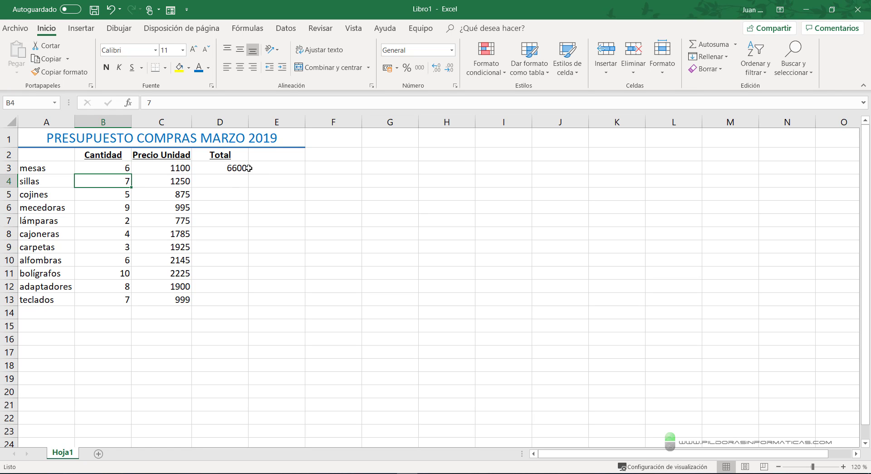
{"action": "left_click", "coordinate": [123, 168]}
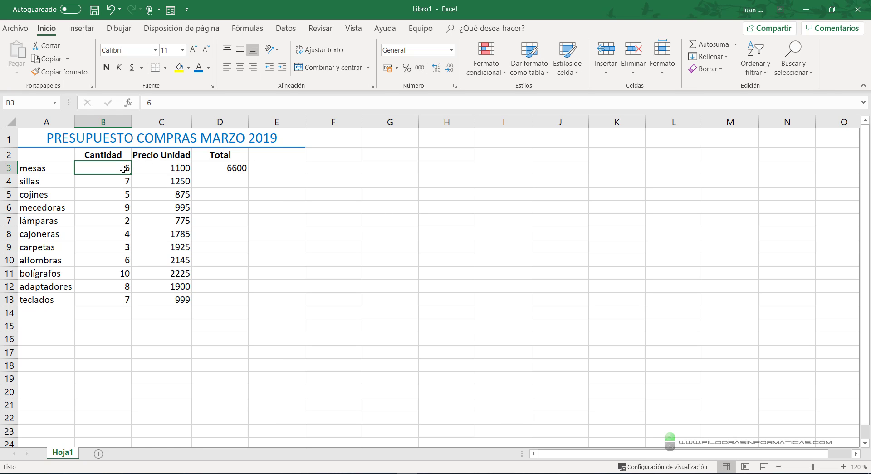
{"action": "type", "text": "3"}
{"action": "key", "text": "Tab"}
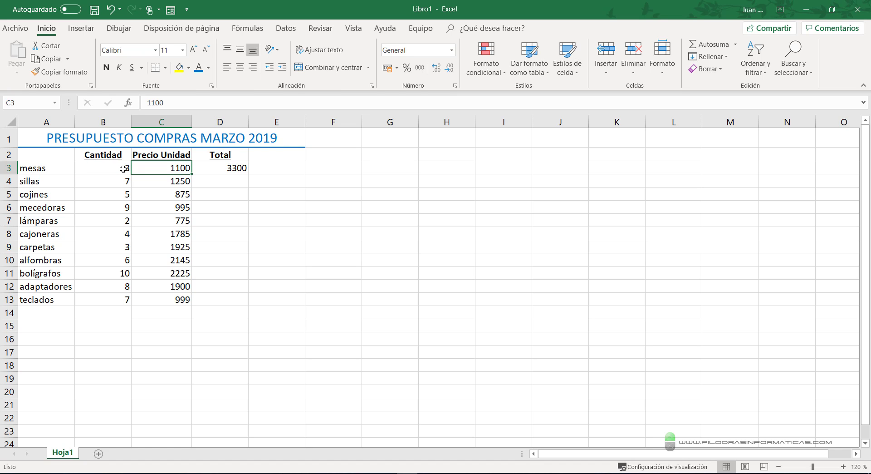
{"action": "type", "text": "3500"}
{"action": "key", "text": "Return"}
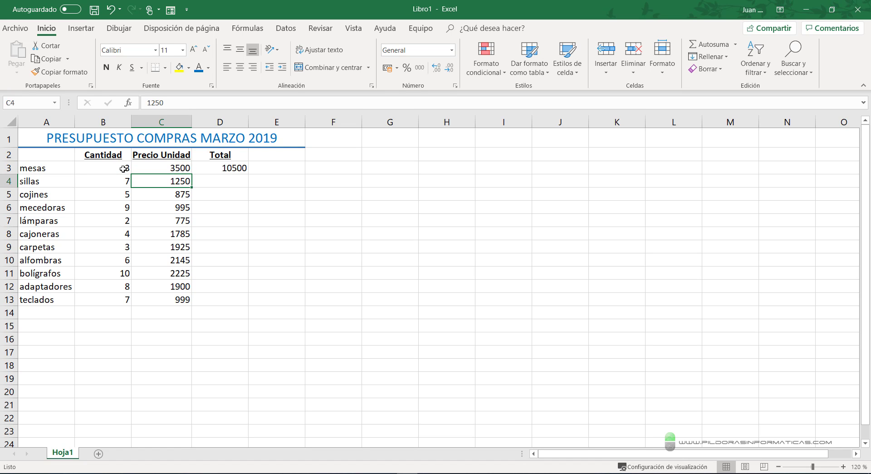
{"action": "key", "text": "Up"}
{"action": "key", "text": "ctrl+z"}
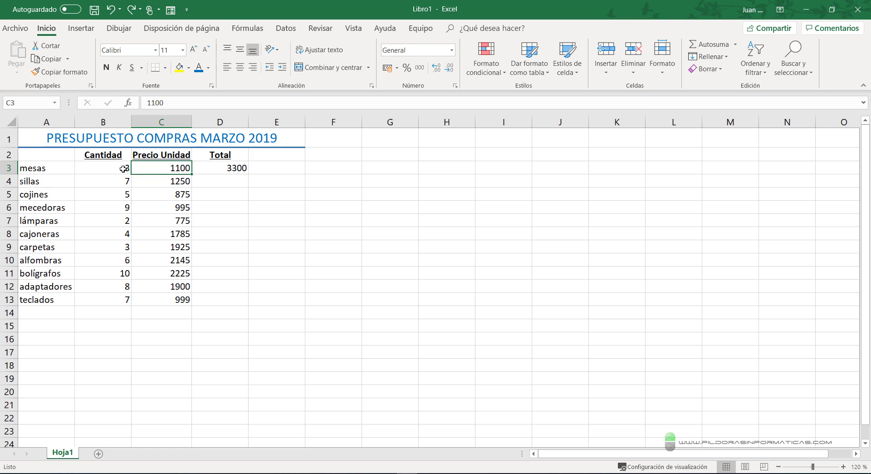
Clear D3's =B3*C3 formula and begin a fresh entry with =.
{"action": "left_click", "coordinate": [227, 172]}
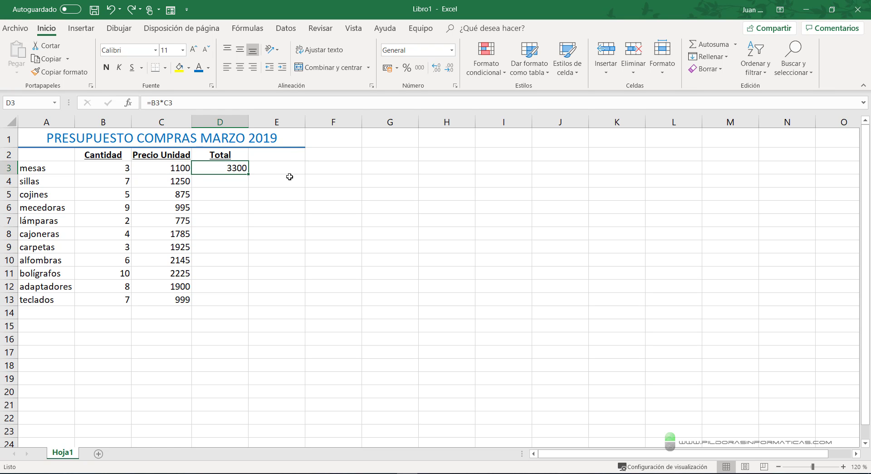
{"action": "key", "text": "Delete"}
{"action": "type", "text": "="}
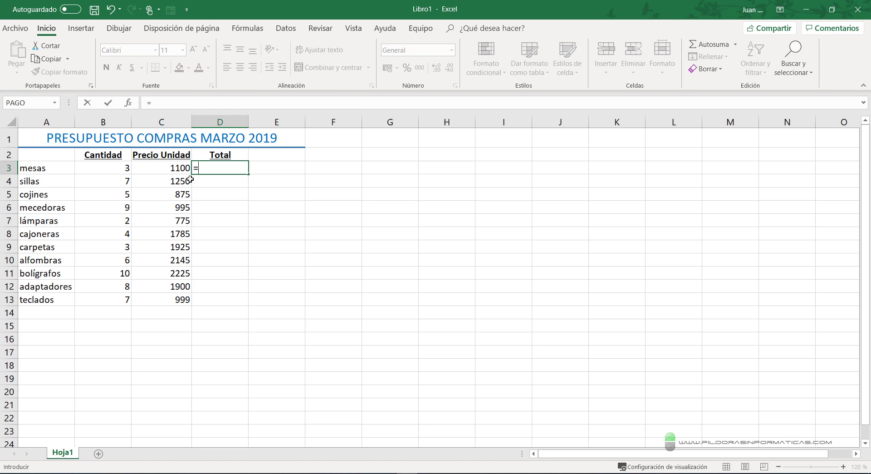
{"action": "left_click", "coordinate": [119, 169]}
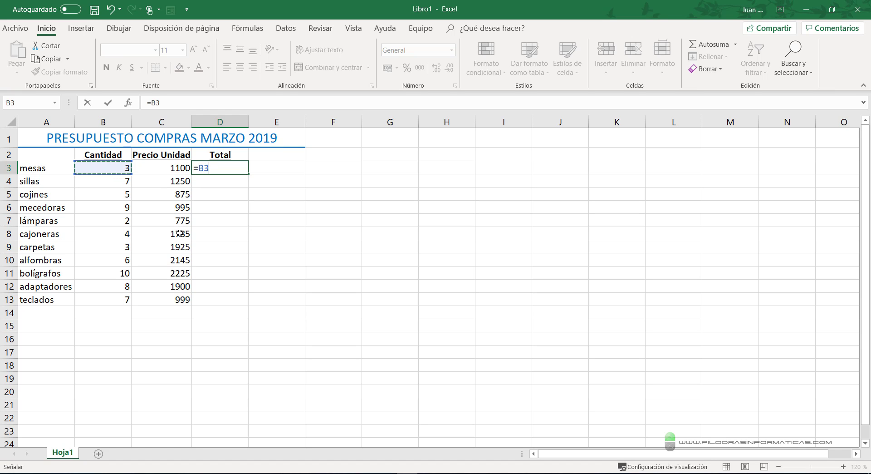
{"action": "type", "text": "*"}
{"action": "left_click", "coordinate": [164, 169]}
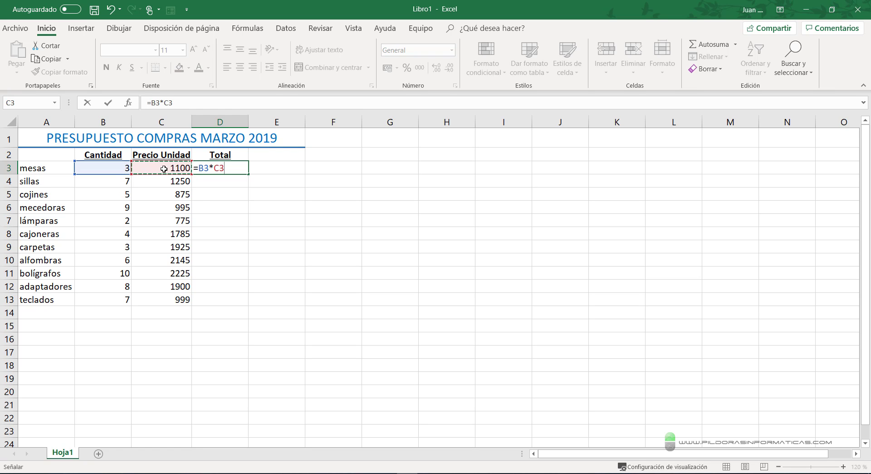
{"action": "key", "text": "Return"}
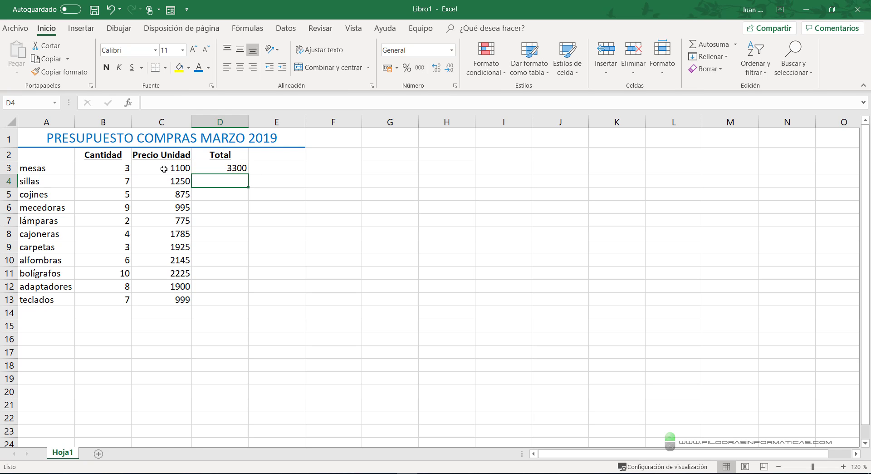
{"action": "key", "text": "Up"}
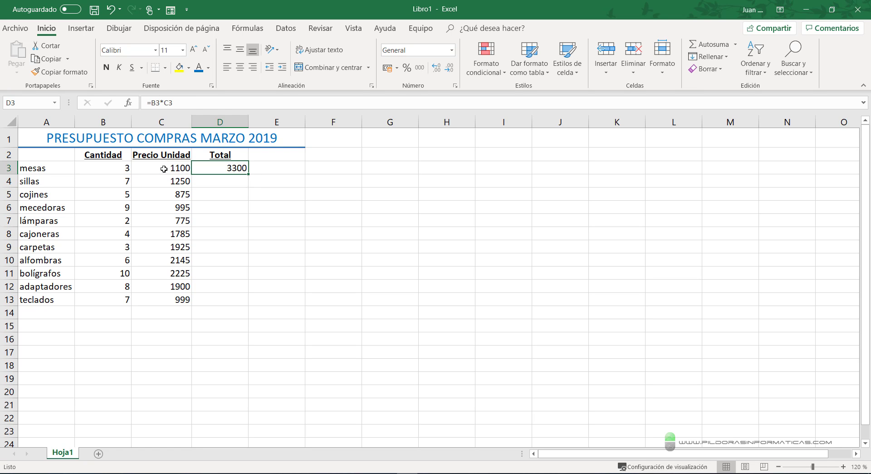
{"action": "key", "text": "Delete"}
{"action": "type", "text": "="}
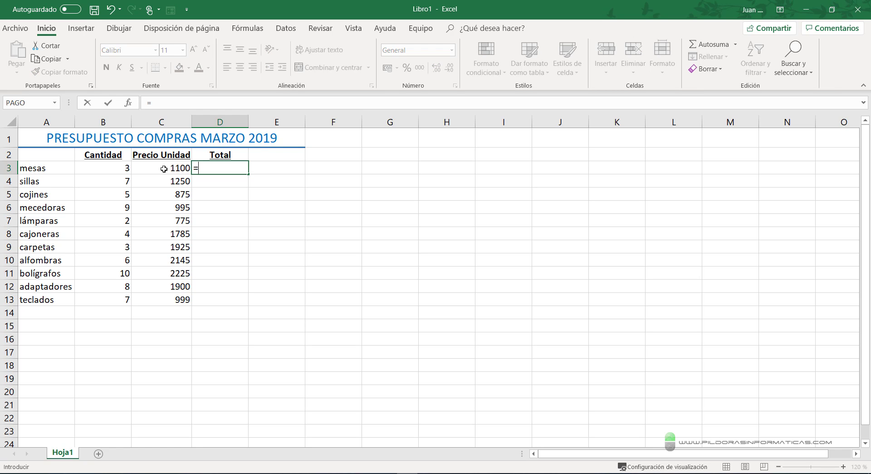
Build =B3*C3 in D3 by pointing at the cells, giving 3300.
{"action": "key", "text": "Left"}
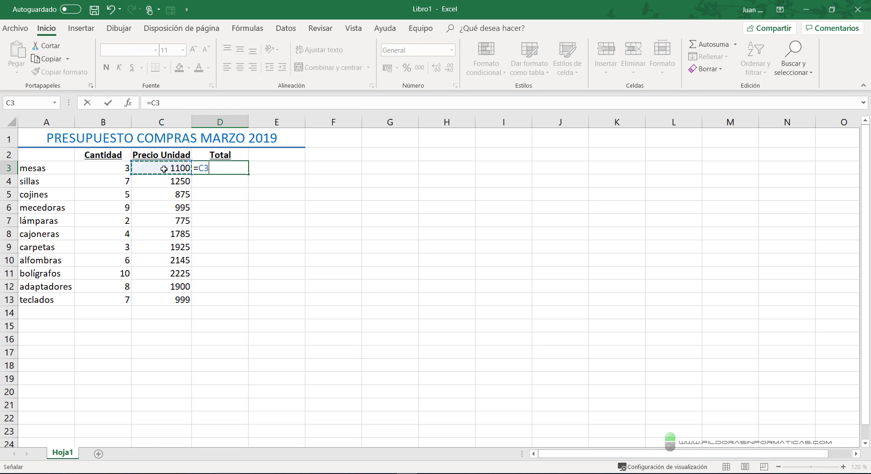
{"action": "key", "text": "Left"}
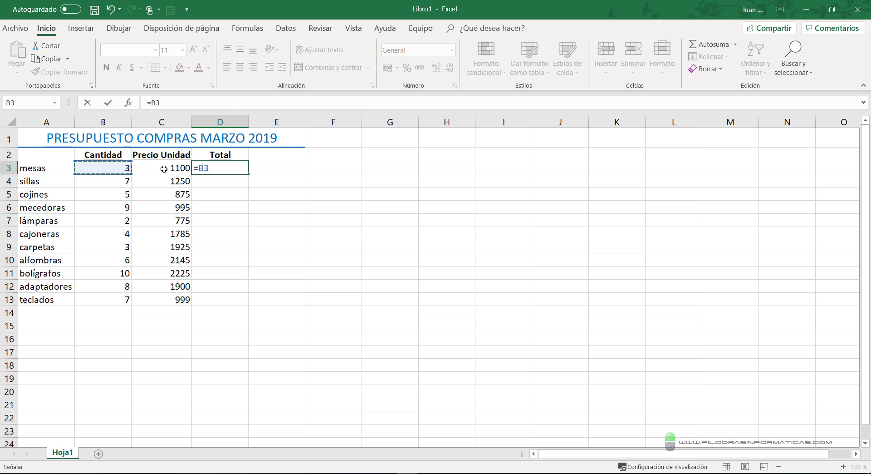
{"action": "type", "text": "*"}
{"action": "left_click", "coordinate": [164, 169]}
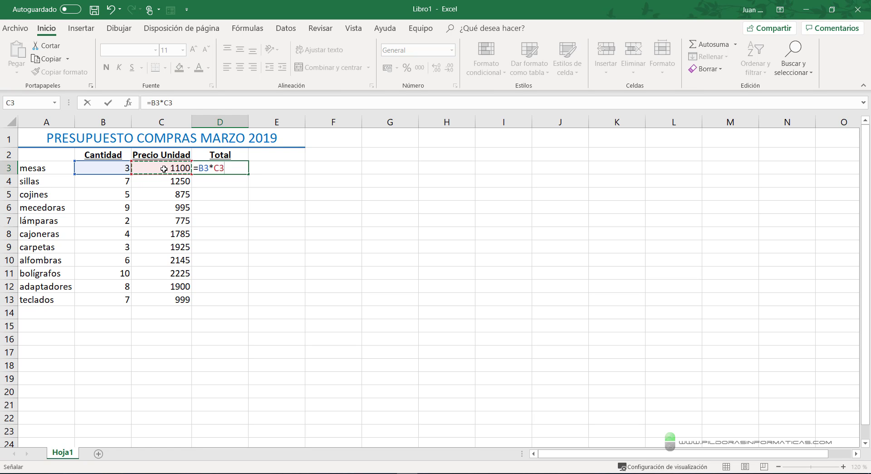
{"action": "key", "text": "Return"}
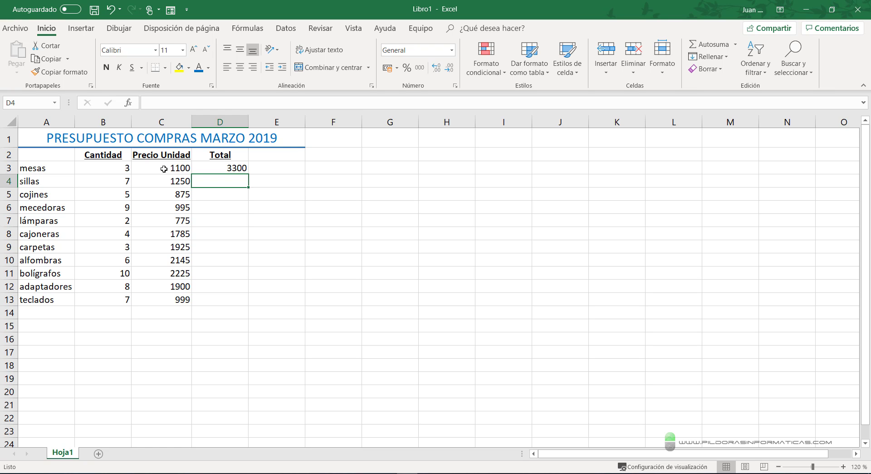
Re-enter D3 as =B3*C5, giving the wrong total 2625, and annotate its formula.
{"action": "key", "text": "Up"}
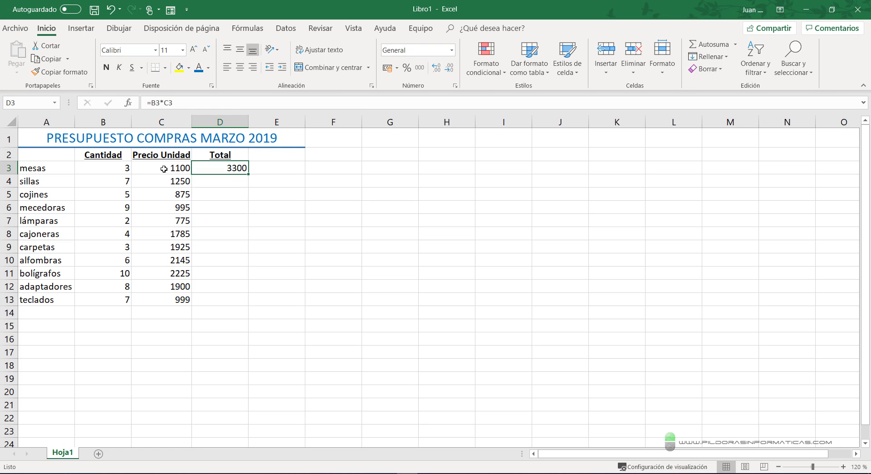
{"action": "key", "text": "Delete"}
{"action": "type", "text": "="}
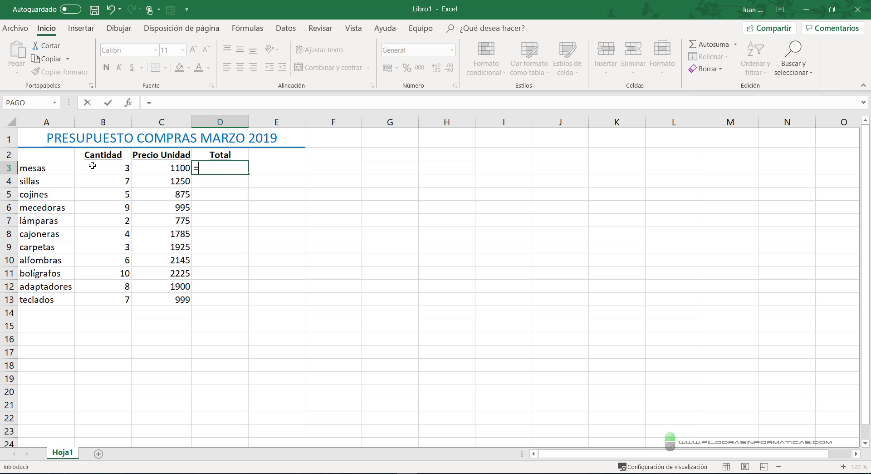
{"action": "left_click", "coordinate": [96, 165]}
{"action": "type", "text": "*"}
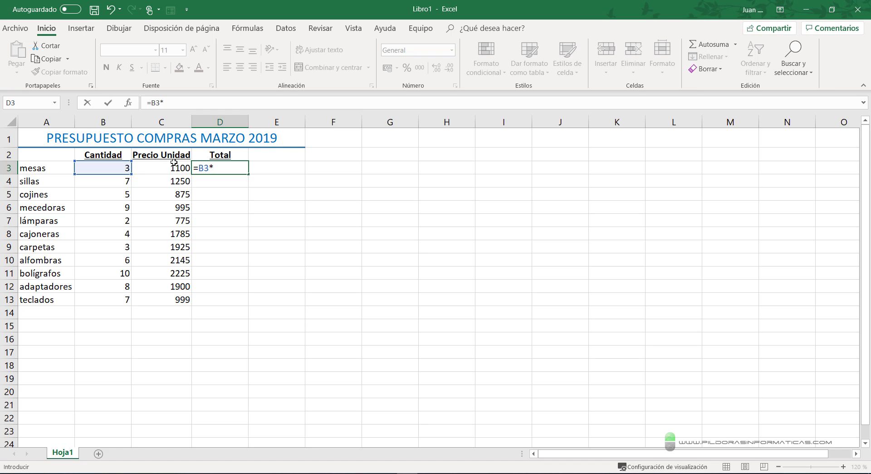
{"action": "left_click", "coordinate": [169, 196]}
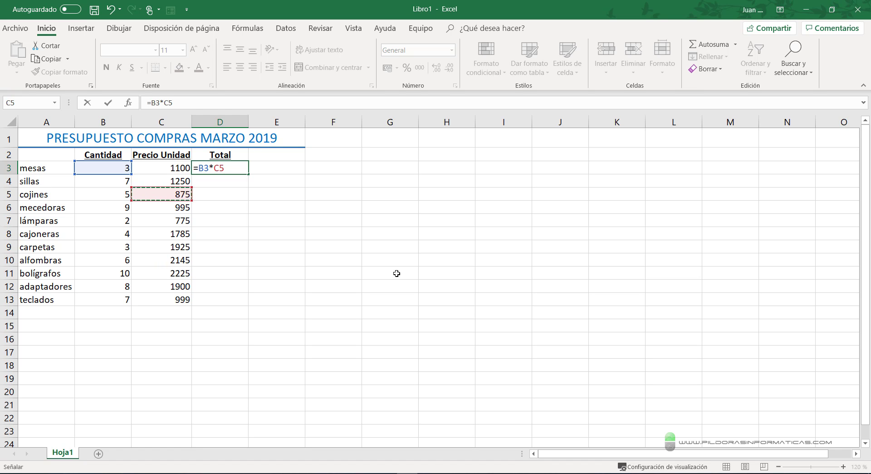
{"action": "key", "text": "Return"}
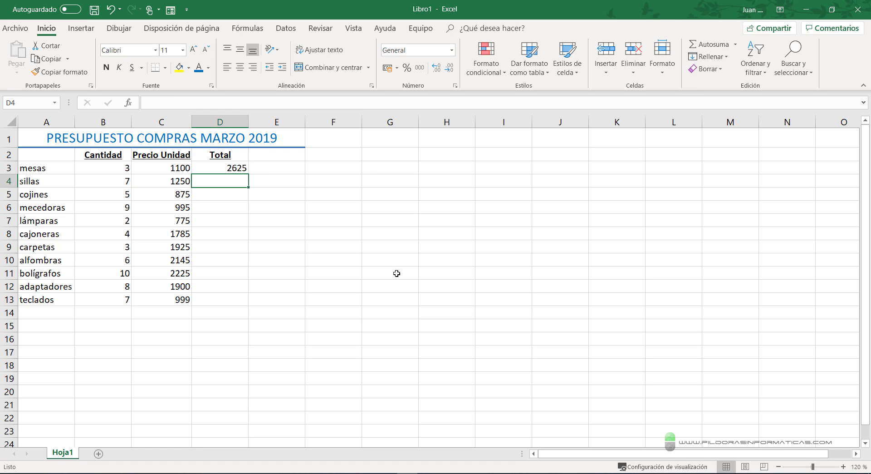
{"action": "key", "text": "Up"}
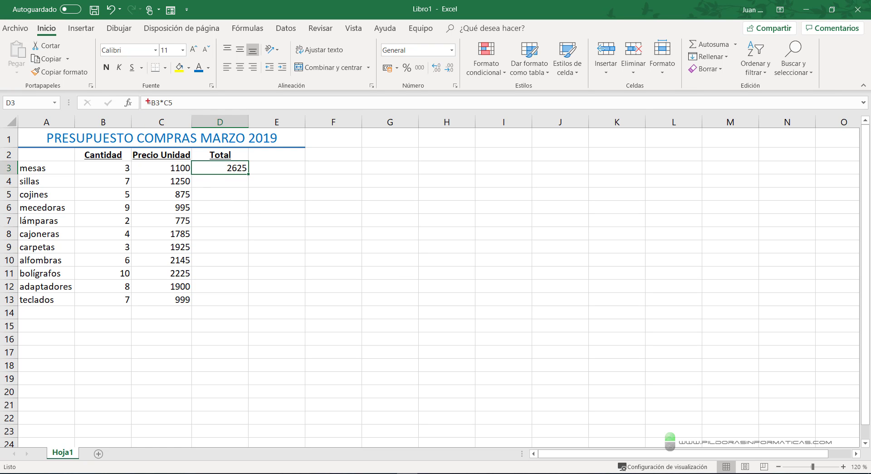
{"action": "left_click_drag", "start_coordinate": [139, 92], "coordinate": [194, 118]}
{"action": "left_click_drag", "start_coordinate": [180, 99], "coordinate": [232, 76]}
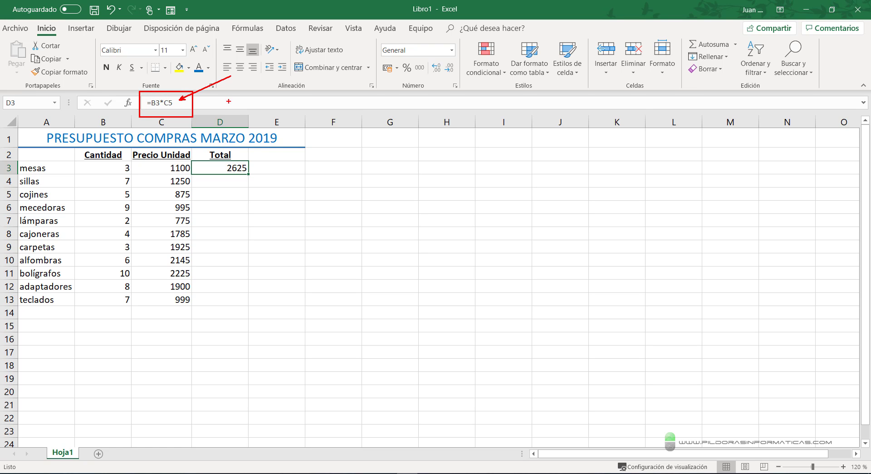
Correct D3's formula from C5 to C3 in the formula bar, giving 3300.
{"action": "left_click", "coordinate": [177, 103]}
{"action": "key", "text": "BackSpace"}
{"action": "key", "text": "BackSpace"}
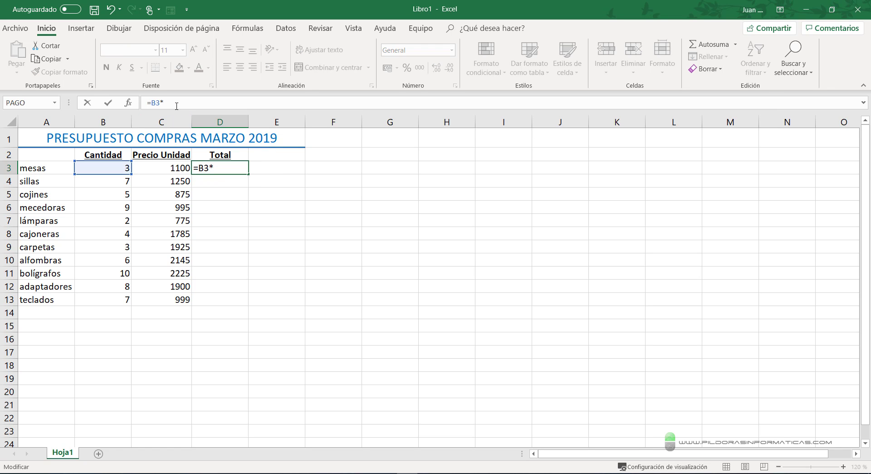
{"action": "left_click", "coordinate": [175, 168]}
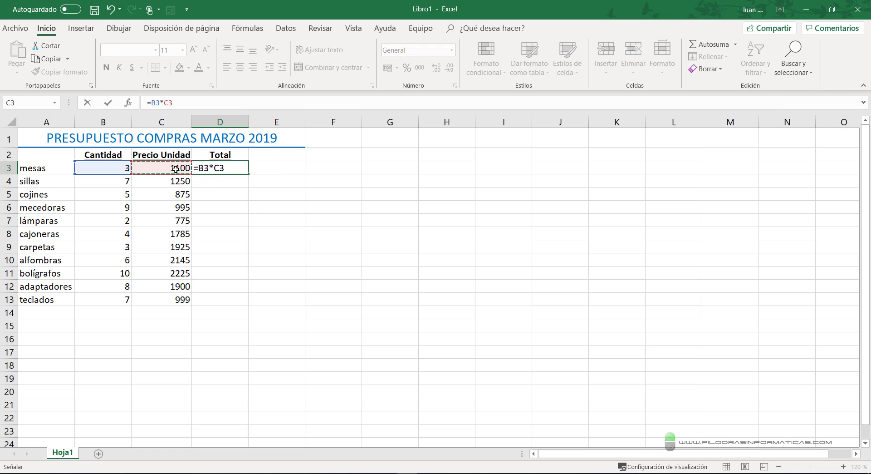
{"action": "key", "text": "Return"}
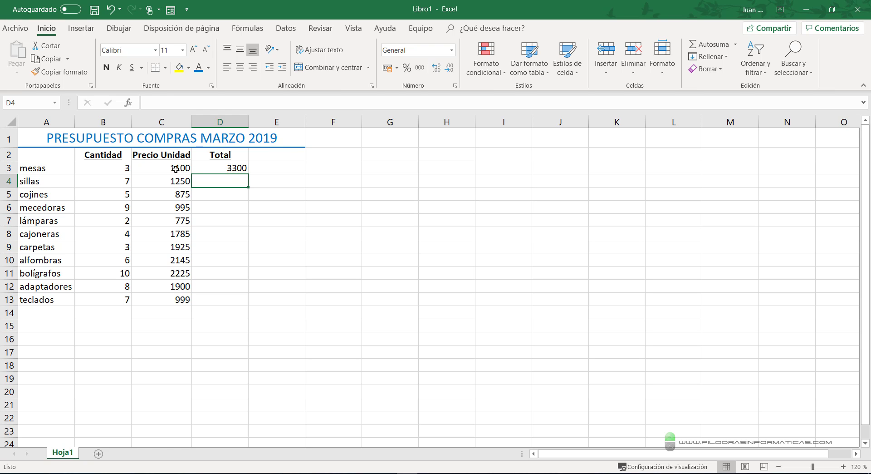
Re-edit D3 in-cell with F2, re-selecting C3 as the unit price, and commit.
{"action": "key", "text": "Up"}
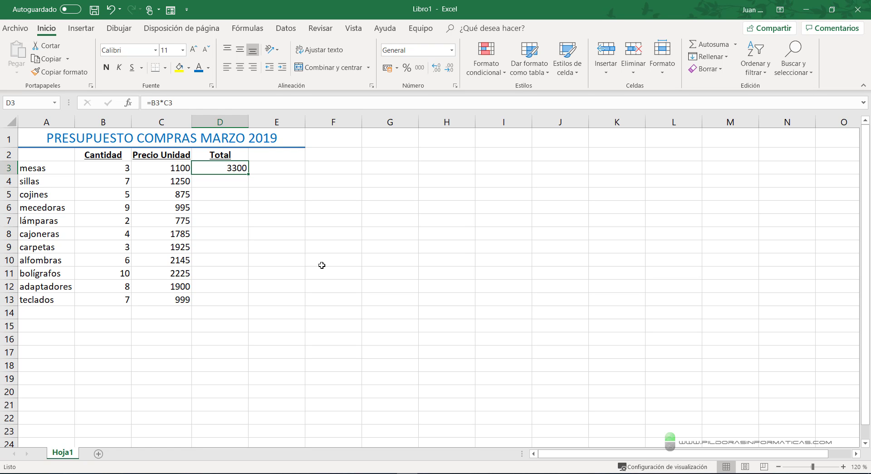
{"action": "key", "text": "F2"}
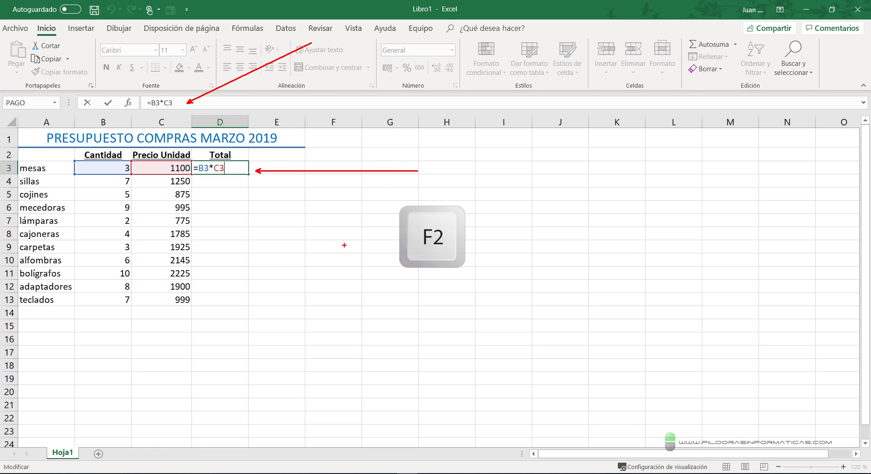
{"action": "key", "text": "BackSpace"}
{"action": "key", "text": "BackSpace"}
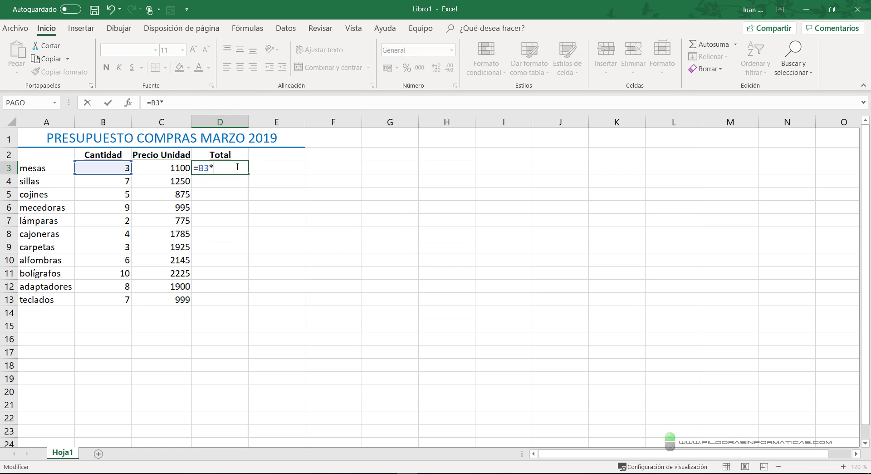
{"action": "left_click", "coordinate": [183, 167]}
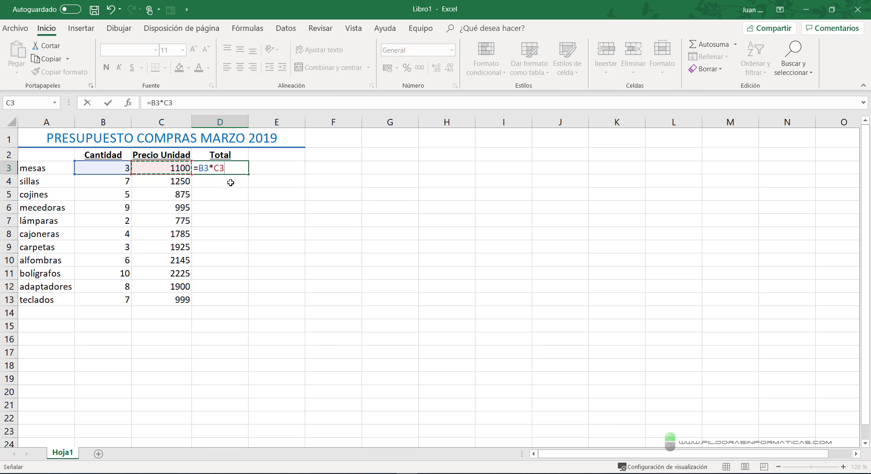
{"action": "key", "text": "Return"}
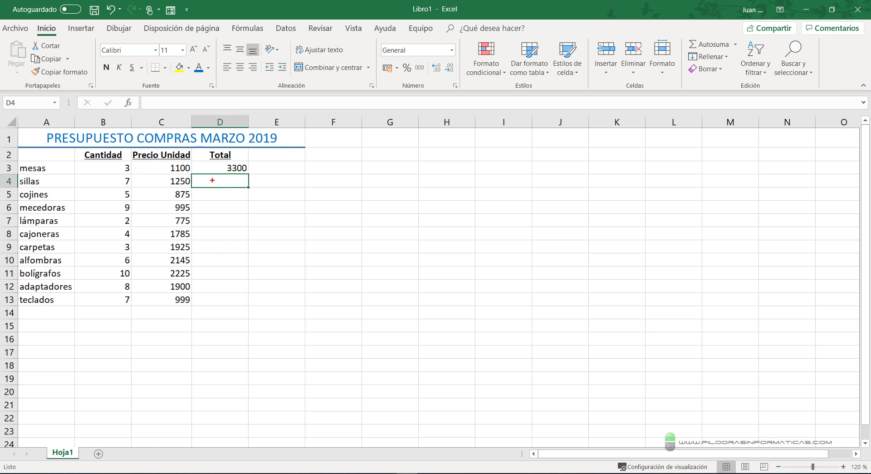
{"action": "left_click_drag", "start_coordinate": [212, 180], "coordinate": [219, 303]}
{"action": "key", "text": "Escape"}
{"action": "type", "text": "="}
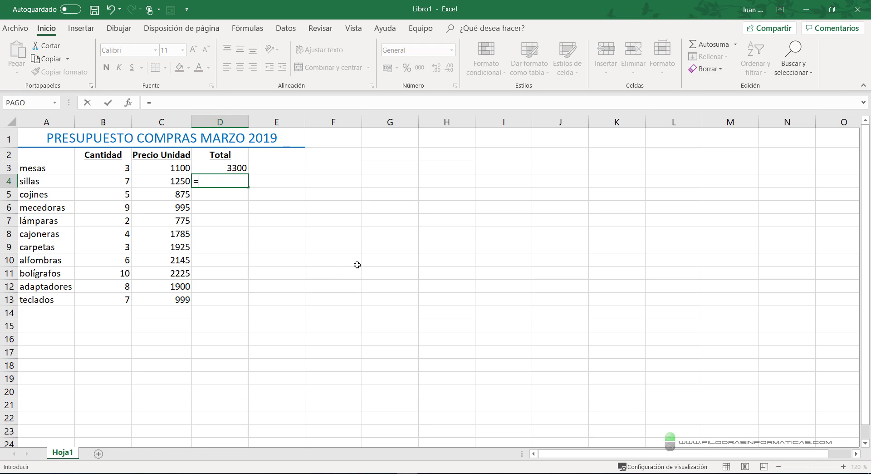
{"action": "left_click", "coordinate": [116, 178]}
{"action": "type", "text": "*"}
{"action": "left_click", "coordinate": [158, 180]}
{"action": "key", "text": "Return"}
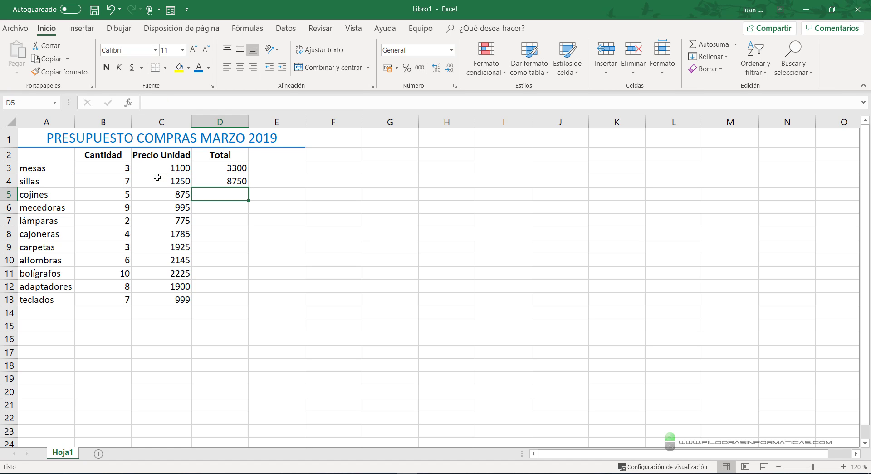
{"action": "type", "text": "="}
{"action": "left_click", "coordinate": [103, 195]}
{"action": "type", "text": "*"}
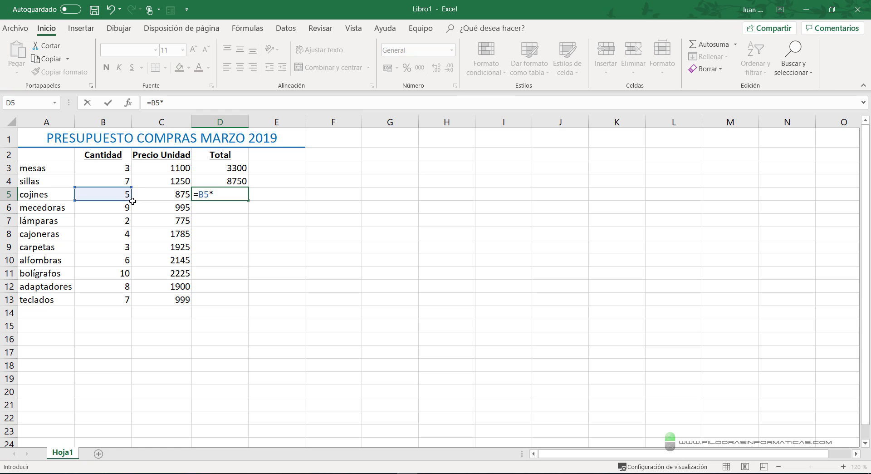
{"action": "left_click", "coordinate": [158, 195]}
{"action": "key", "text": "Return"}
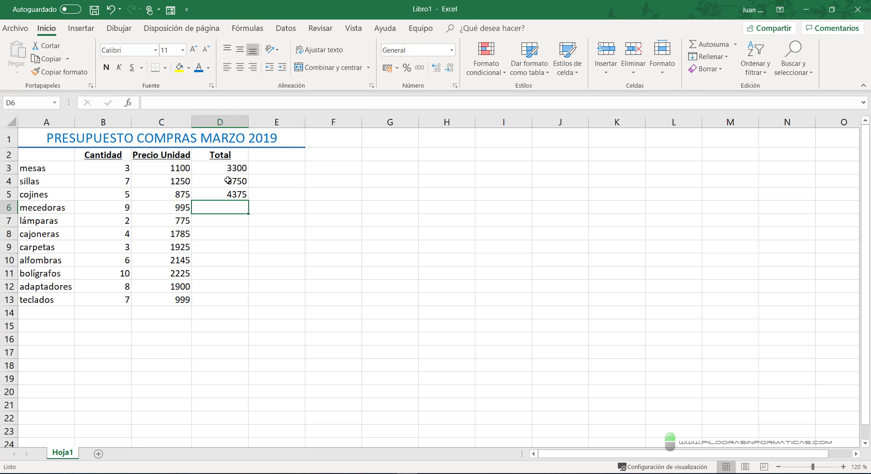
{"action": "left_click_drag", "start_coordinate": [227, 182], "coordinate": [225, 198]}
{"action": "key", "text": "Delete"}
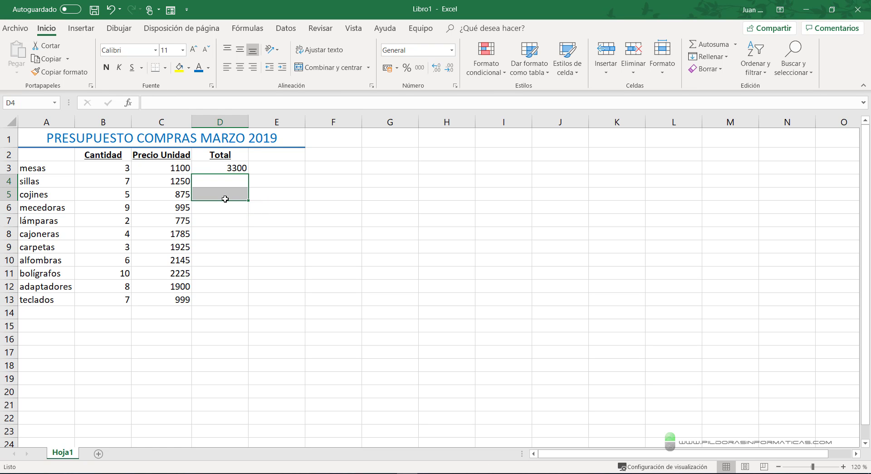
{"action": "left_click", "coordinate": [224, 167]}
{"action": "left_click", "coordinate": [221, 181]}
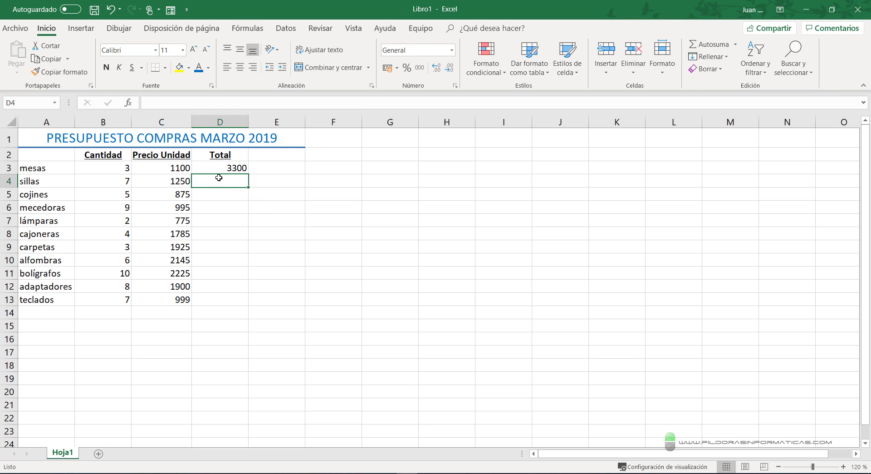
{"action": "left_click", "coordinate": [227, 170]}
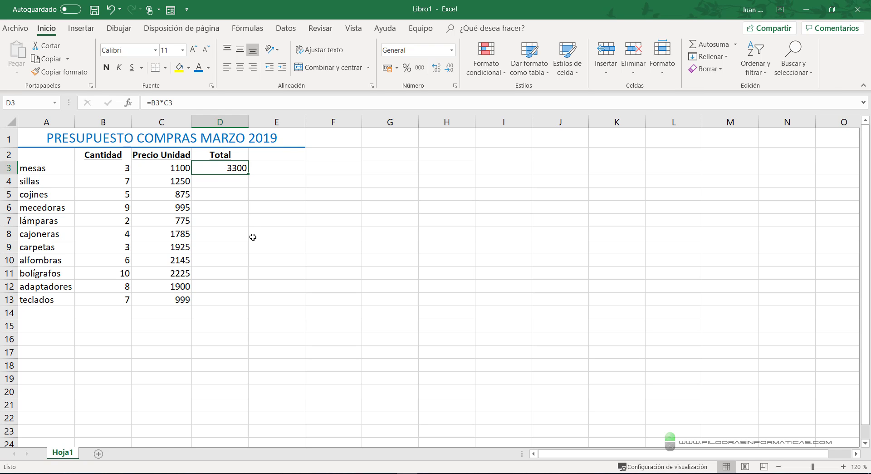
{"action": "key", "text": "ctrl+c"}
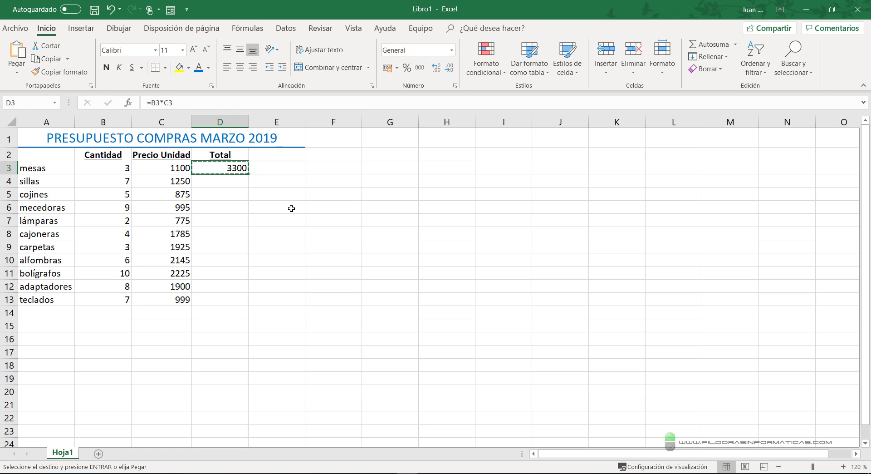
{"action": "left_click", "coordinate": [214, 182]}
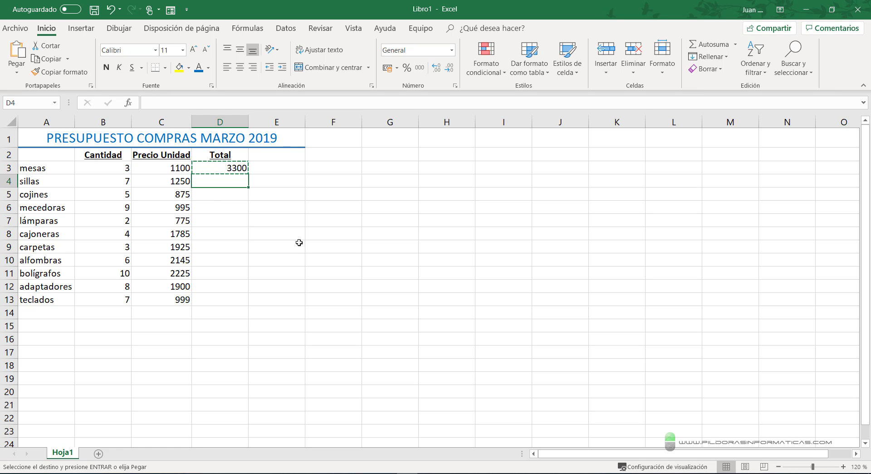
{"action": "key", "text": "ctrl+v"}
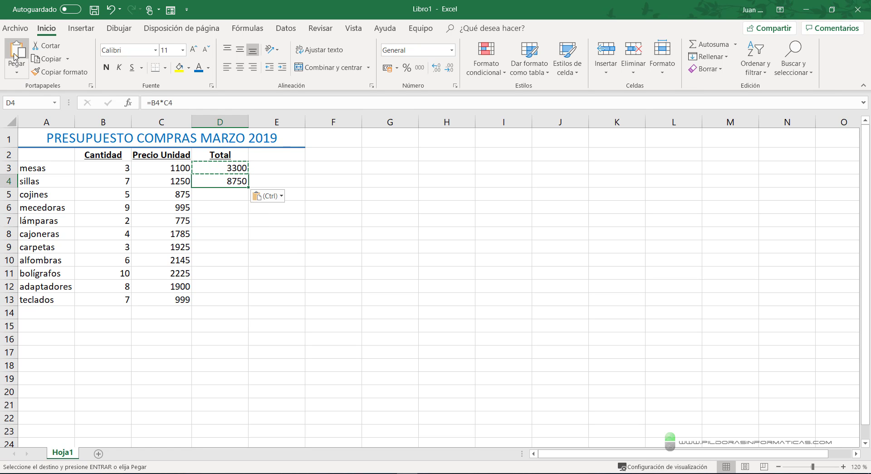
{"action": "left_click", "coordinate": [208, 195]}
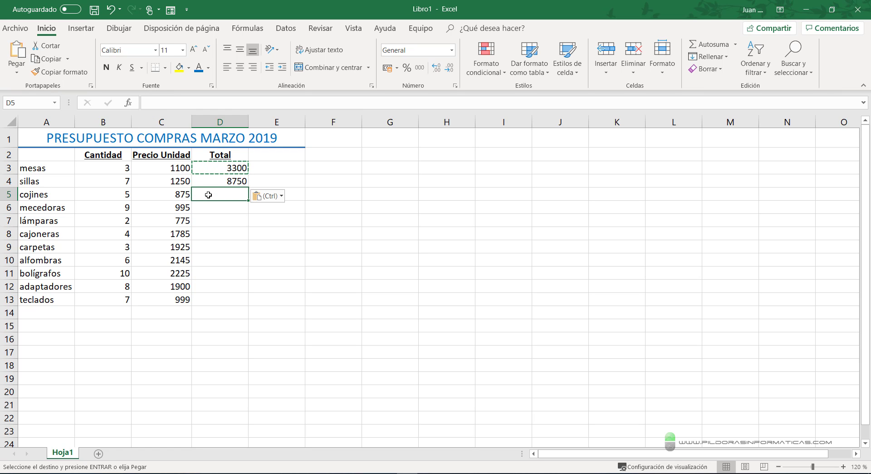
{"action": "key", "text": "ctrl+v"}
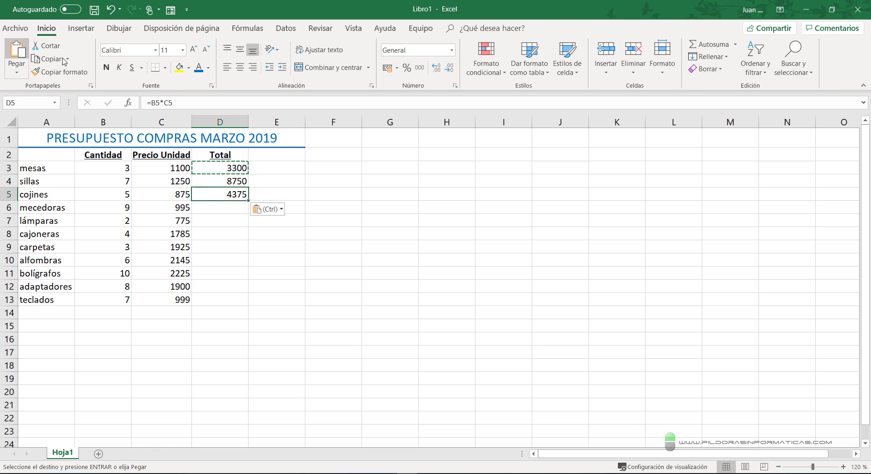
{"action": "left_click_drag", "start_coordinate": [229, 182], "coordinate": [225, 193]}
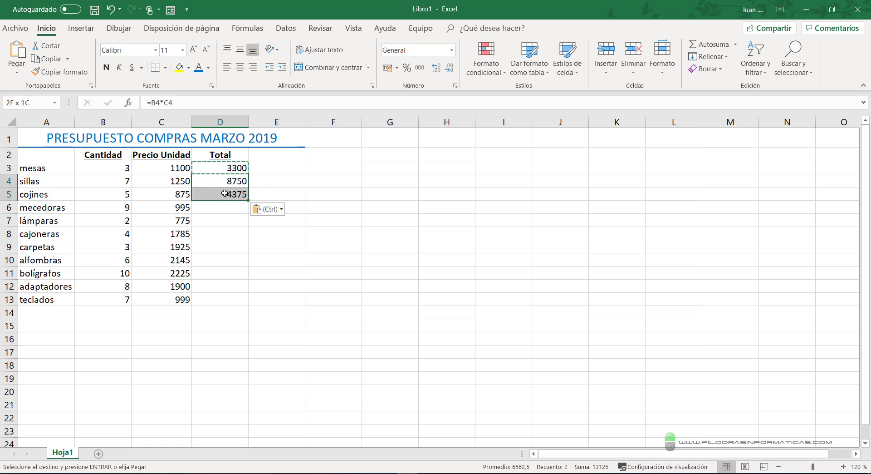
{"action": "key", "text": "Delete"}
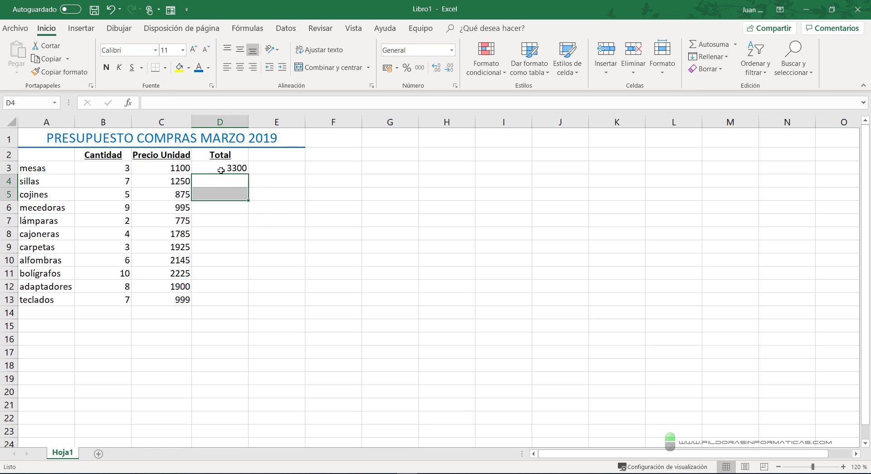
{"action": "left_click", "coordinate": [227, 170]}
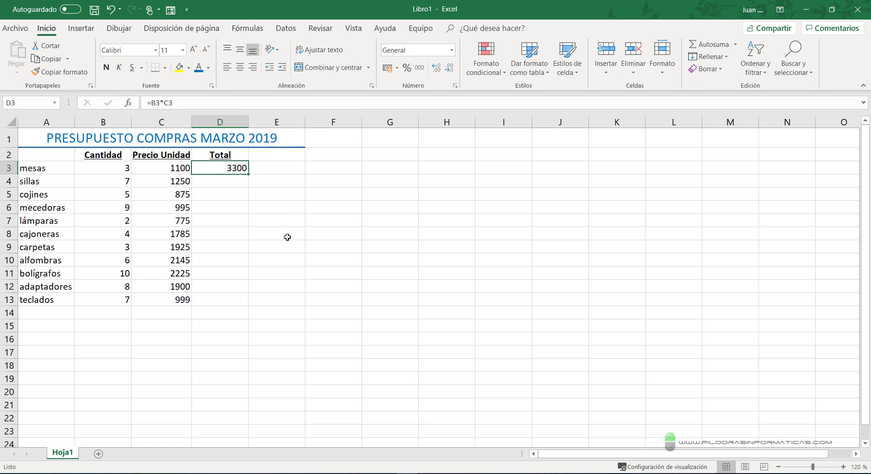
{"action": "key", "text": "ctrl+c"}
{"action": "left_click_drag", "start_coordinate": [220, 182], "coordinate": [227, 300]}
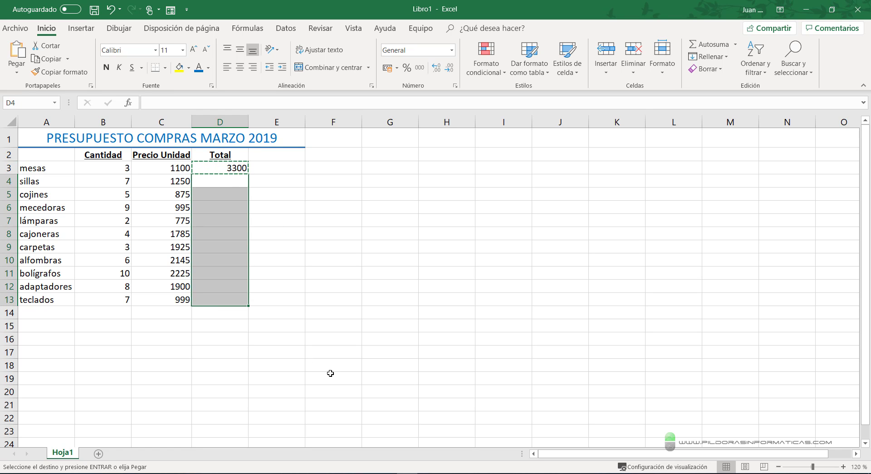
{"action": "key", "text": "ctrl+v"}
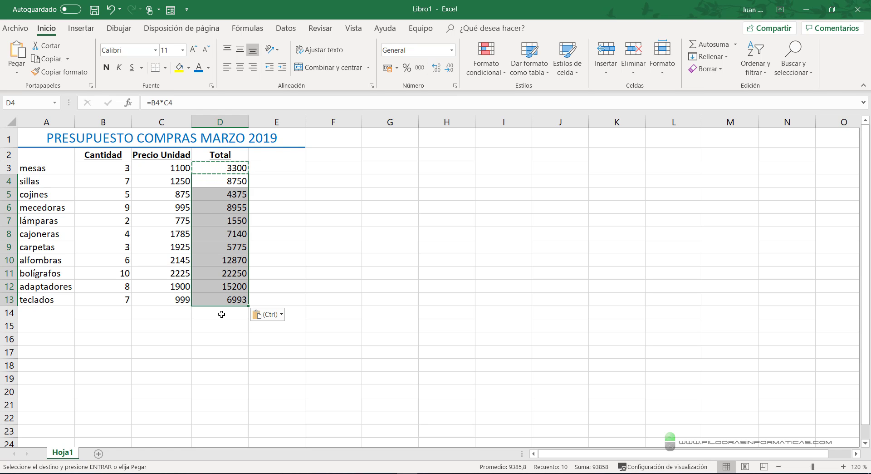
{"action": "key", "text": "Delete"}
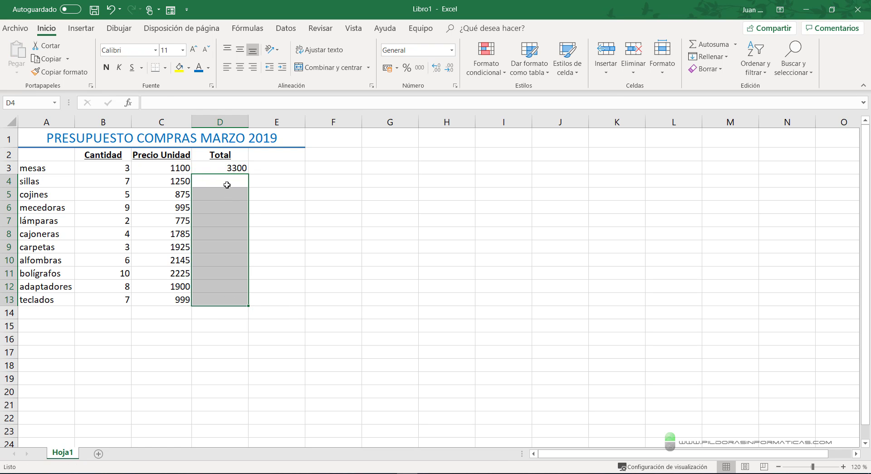
{"action": "left_click", "coordinate": [225, 168]}
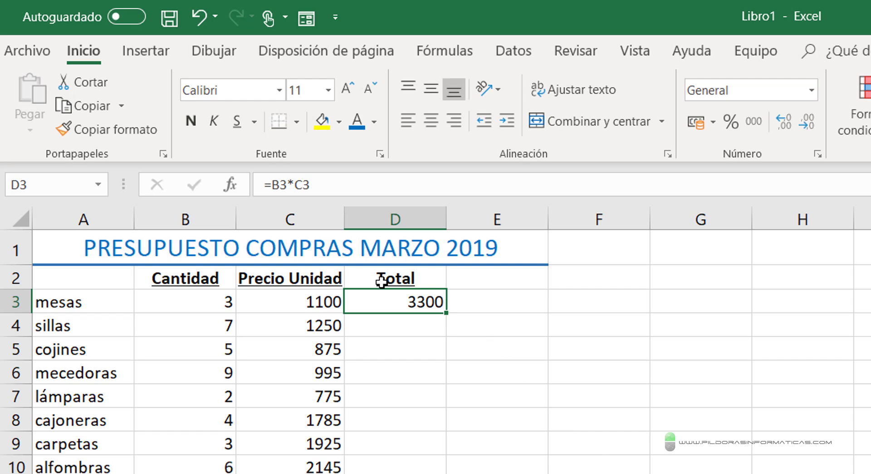
Copy D3's =B3*C3 formula down to D13, giving totals from 3300 to 6993.
{"action": "left_click", "coordinate": [766, 345]}
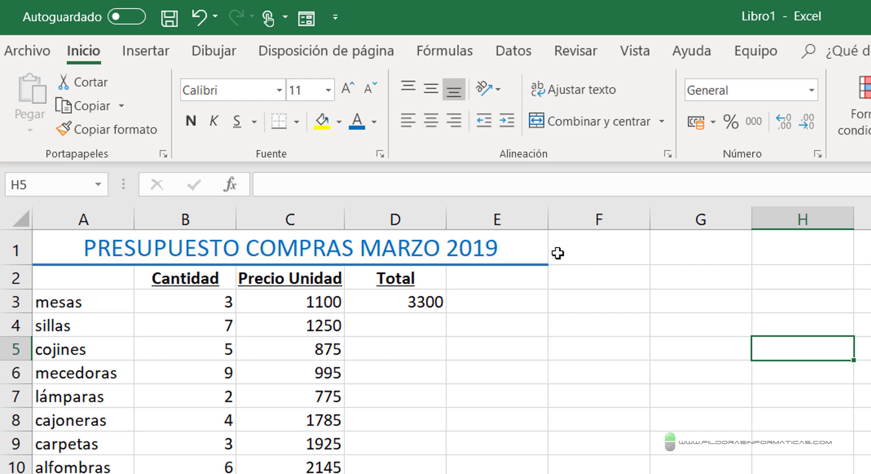
{"action": "left_click", "coordinate": [423, 301]}
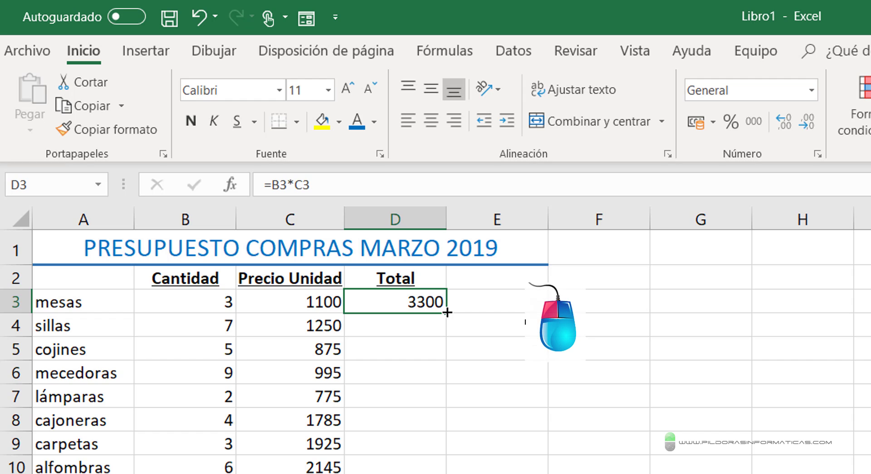
{"action": "mouse_move", "coordinate": [448, 312]}
{"action": "left_mouse_down"}
{"action": "mouse_move", "coordinate": [445, 472]}
{"action": "mouse_move", "coordinate": [249, 305]}
{"action": "left_mouse_up"}
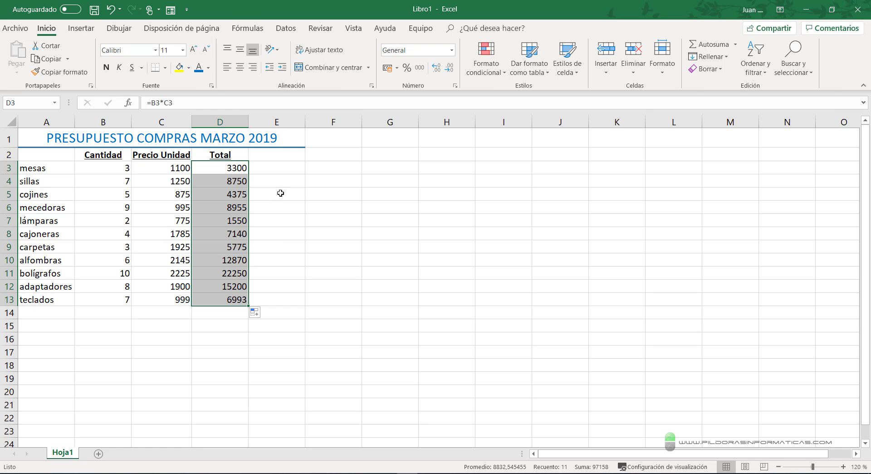
Delete the copied Total formulas in D4:D13, keeping only 3300 in D3.
{"action": "left_click", "coordinate": [247, 180]}
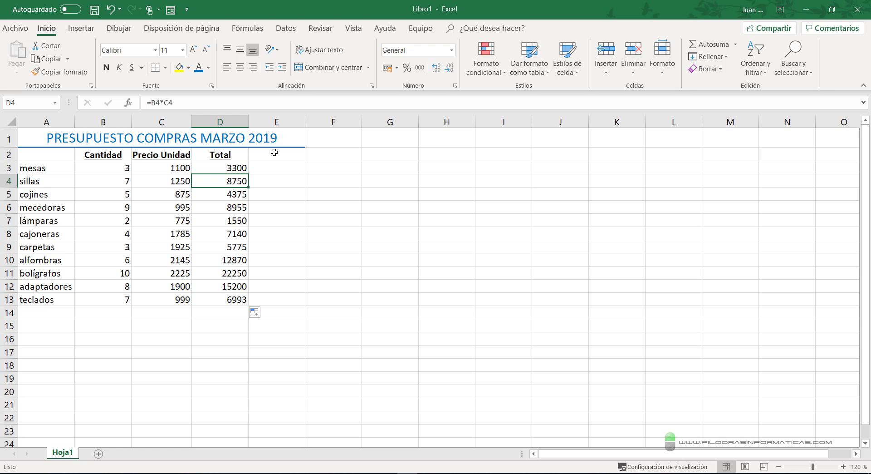
{"action": "left_click_drag", "start_coordinate": [57, 181], "coordinate": [51, 300]}
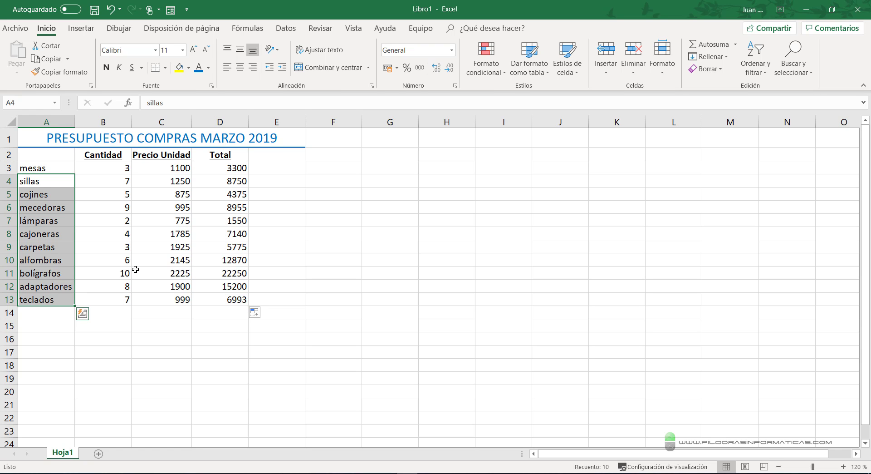
{"action": "left_click", "coordinate": [314, 255]}
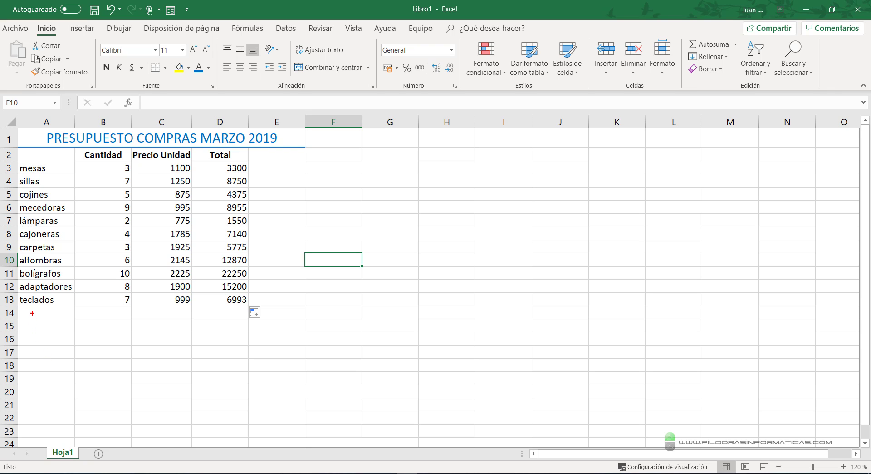
{"action": "left_click_drag", "start_coordinate": [32, 312], "coordinate": [84, 293]}
{"action": "left_click_drag", "start_coordinate": [53, 322], "coordinate": [104, 300]}
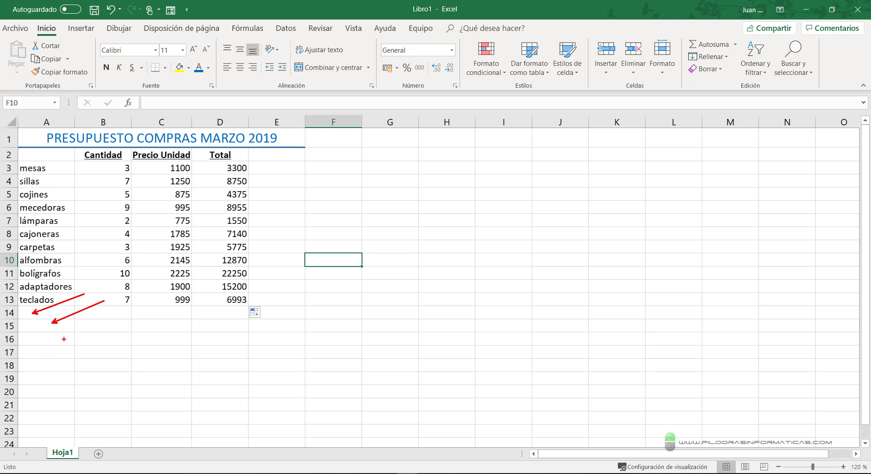
{"action": "mouse_move", "coordinate": [62, 339]}
{"action": "left_mouse_down"}
{"action": "mouse_move", "coordinate": [117, 307]}
{"action": "mouse_move", "coordinate": [136, 349]}
{"action": "left_mouse_up"}
{"action": "left_click_drag", "start_coordinate": [154, 311], "coordinate": [202, 381]}
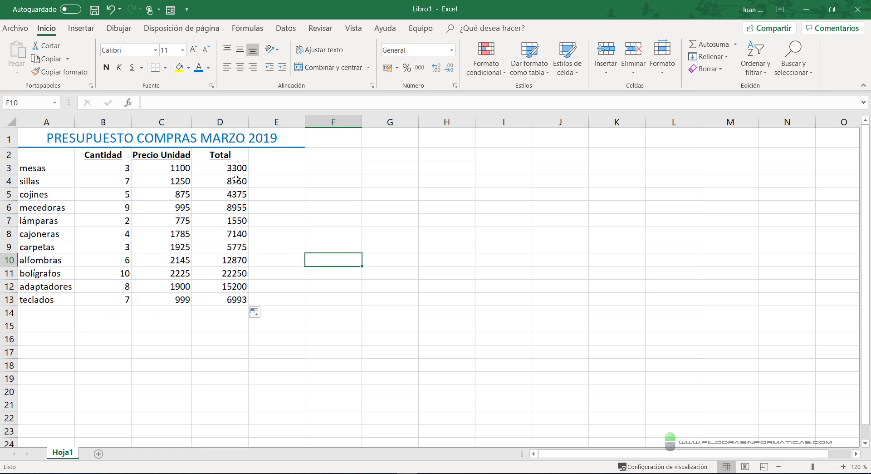
{"action": "left_click_drag", "start_coordinate": [235, 180], "coordinate": [230, 304]}
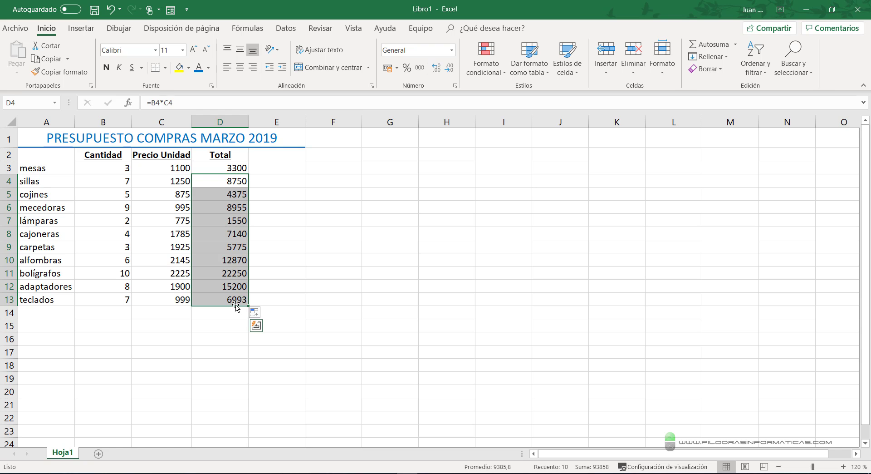
{"action": "key", "text": "Delete"}
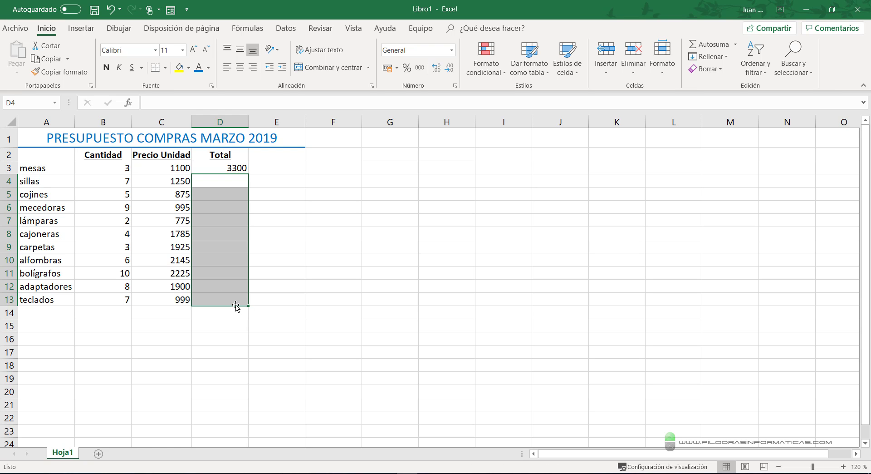
Fill D3's total formula down column D all the way to row 3522.
{"action": "left_click", "coordinate": [231, 169]}
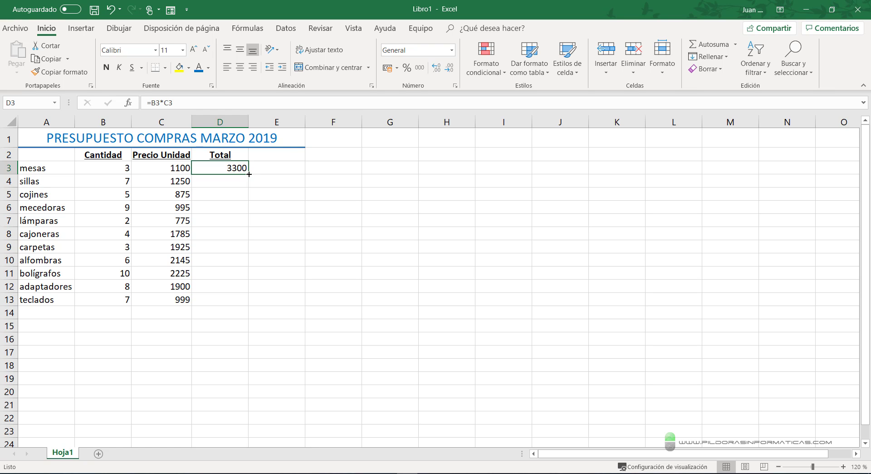
{"action": "left_click_drag", "start_coordinate": [249, 174], "coordinate": [249, 442]}
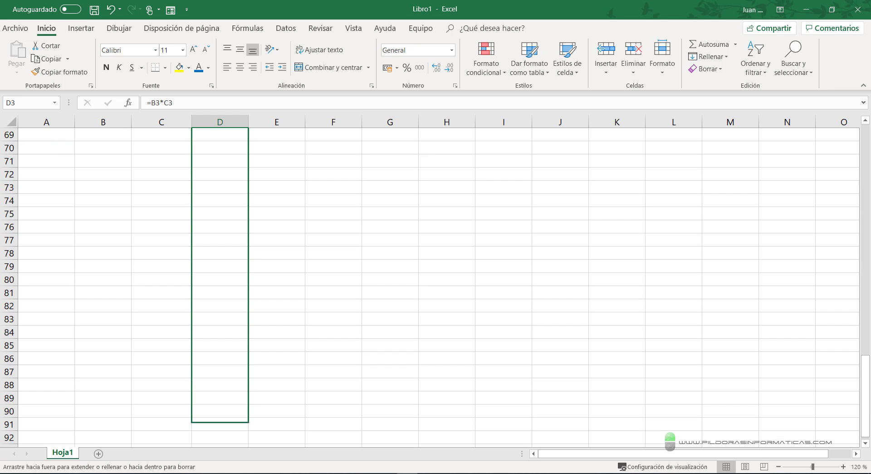
{"action": "mouse_move", "coordinate": [249, 442]}
{"action": "left_mouse_down"}
{"action": "mouse_move", "coordinate": [253, 311]}
{"action": "mouse_move", "coordinate": [253, 430]}
{"action": "left_mouse_up"}
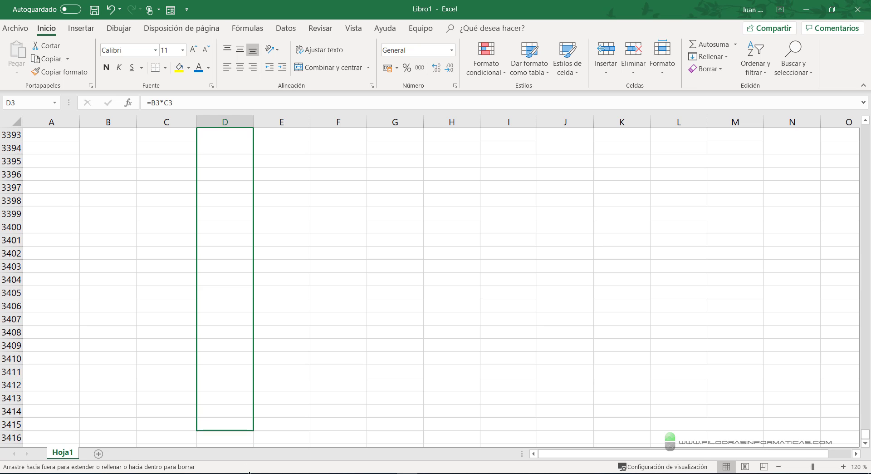
{"action": "left_click_drag", "start_coordinate": [249, 472], "coordinate": [250, 466]}
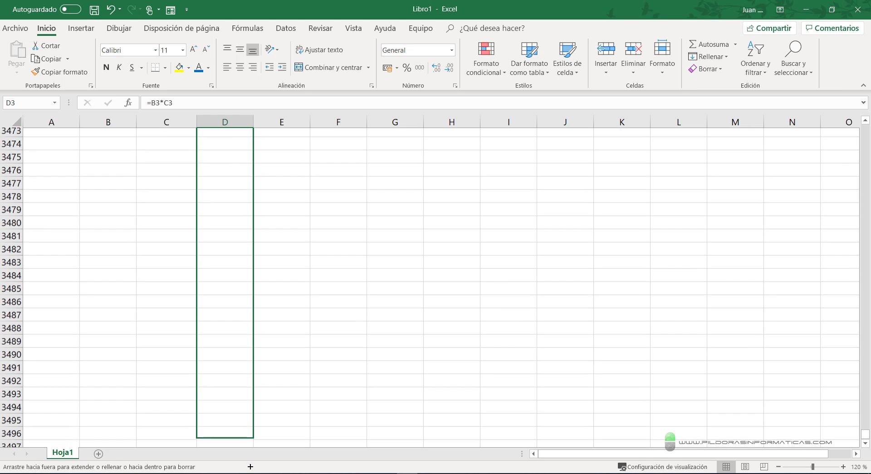
{"action": "left_click_drag", "start_coordinate": [250, 467], "coordinate": [252, 463]}
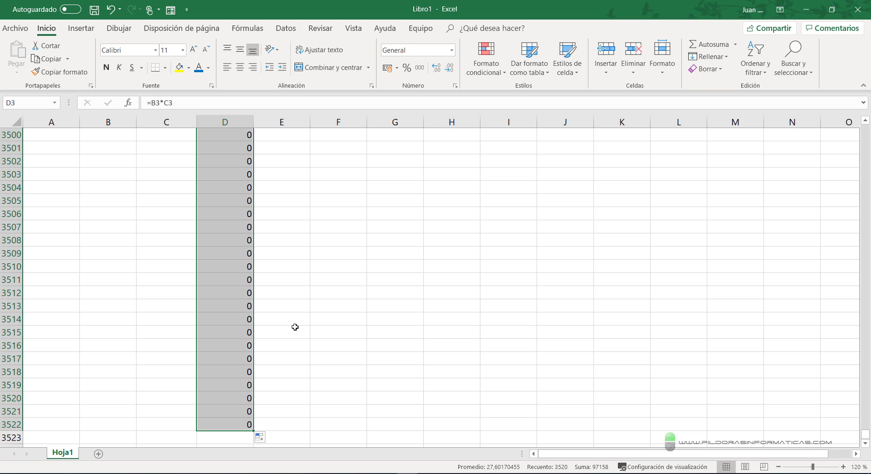
{"action": "key", "text": "ctrl+Home"}
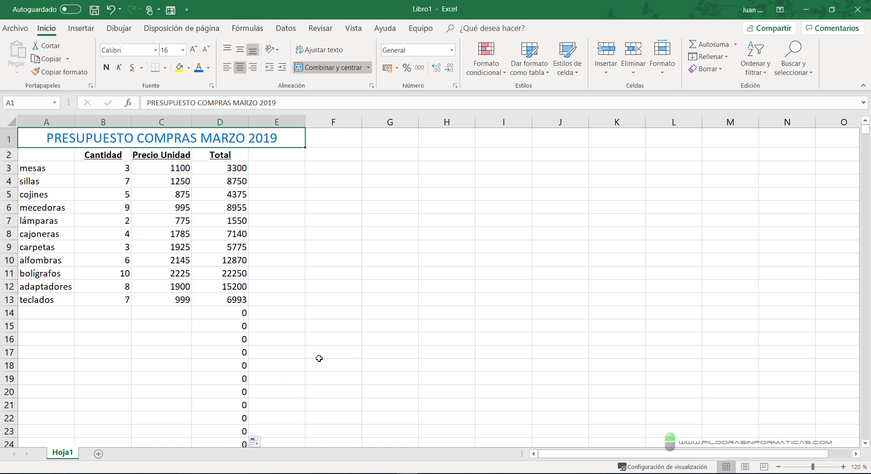
Undo the fill down to row 3522 so D3's 3300 is the only Total left.
{"action": "key", "text": "ctrl+z"}
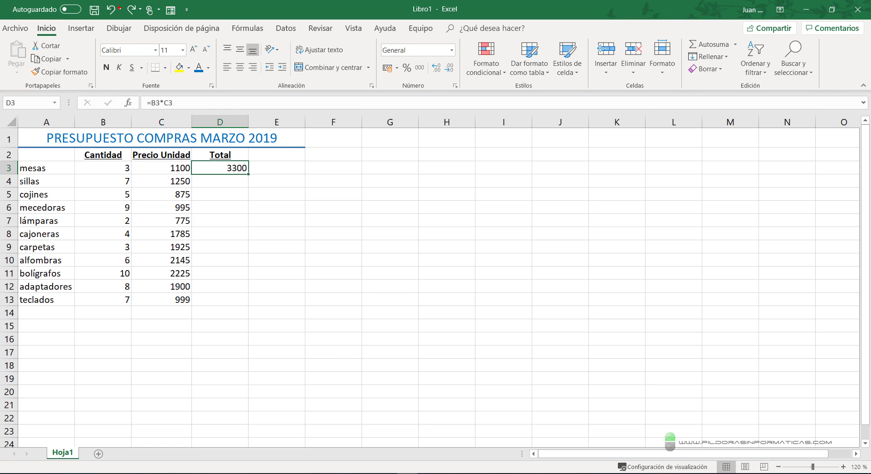
{"action": "left_click_drag", "start_coordinate": [101, 1], "coordinate": [121, 24]}
{"action": "left_click_drag", "start_coordinate": [203, 335], "coordinate": [115, 21]}
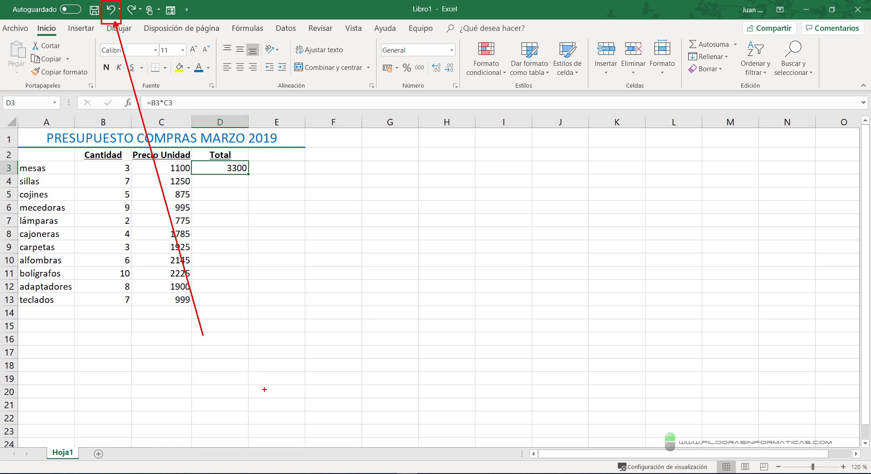
{"action": "key", "text": "Escape"}
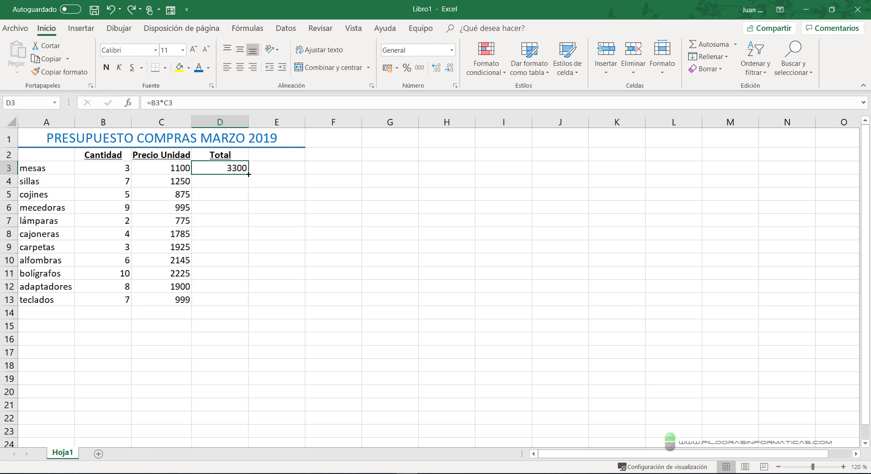
{"action": "double_click", "coordinate": [249, 174]}
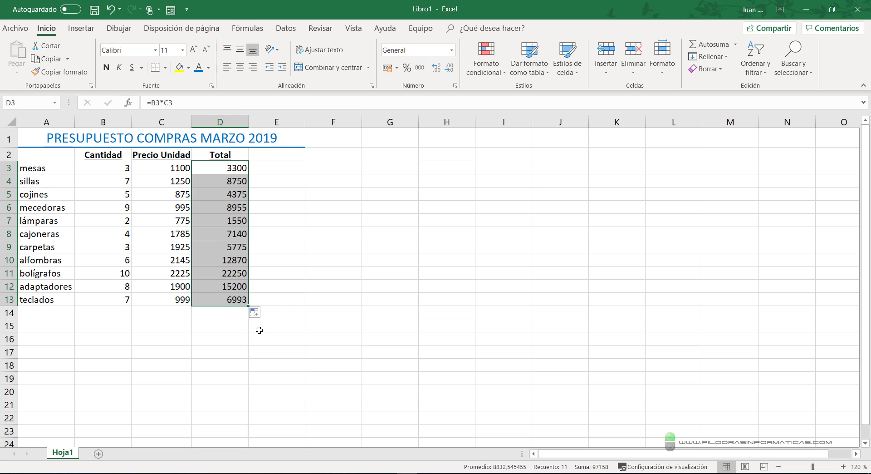
Clear the lámparas row A7:C7 and fill D3's total formula down to the empty row.
{"action": "key", "text": "ctrl+z"}
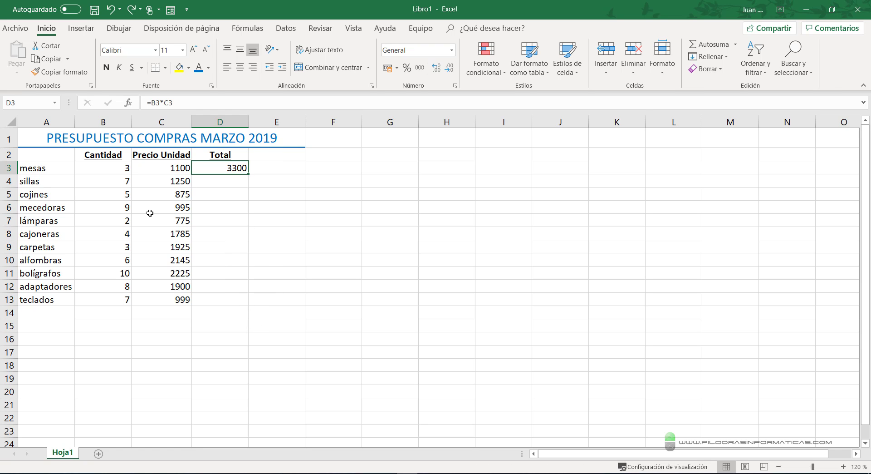
{"action": "left_click_drag", "start_coordinate": [46, 220], "coordinate": [154, 222]}
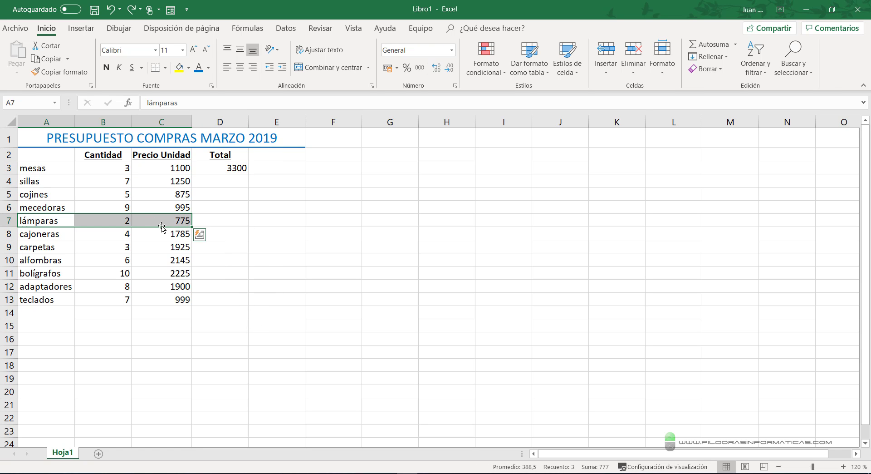
{"action": "key", "text": "Delete"}
{"action": "left_click", "coordinate": [210, 205]}
{"action": "left_click", "coordinate": [236, 165]}
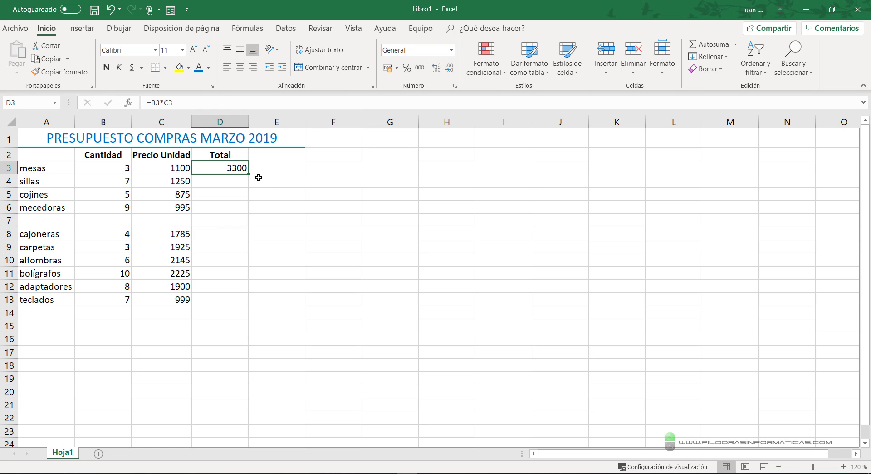
{"action": "double_click", "coordinate": [249, 174]}
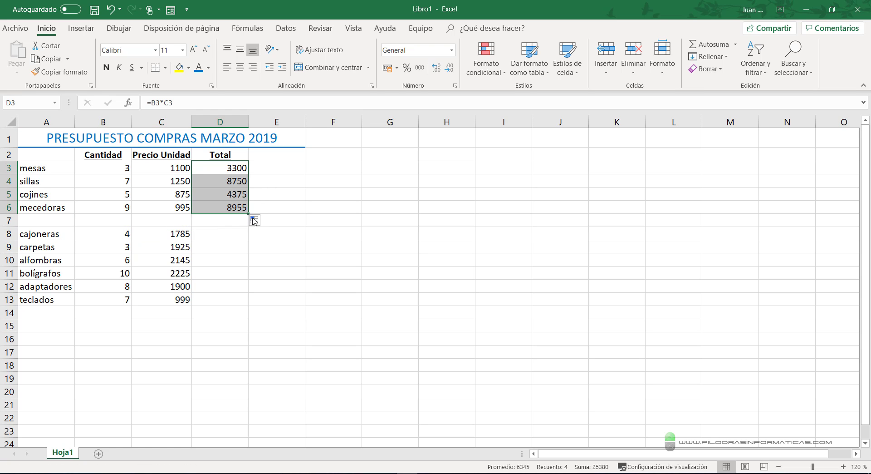
Copy the D6 total formula across the gap into D7:D9, then down to D13.
{"action": "left_click", "coordinate": [219, 233]}
{"action": "left_click_drag", "start_coordinate": [216, 265], "coordinate": [218, 299]}
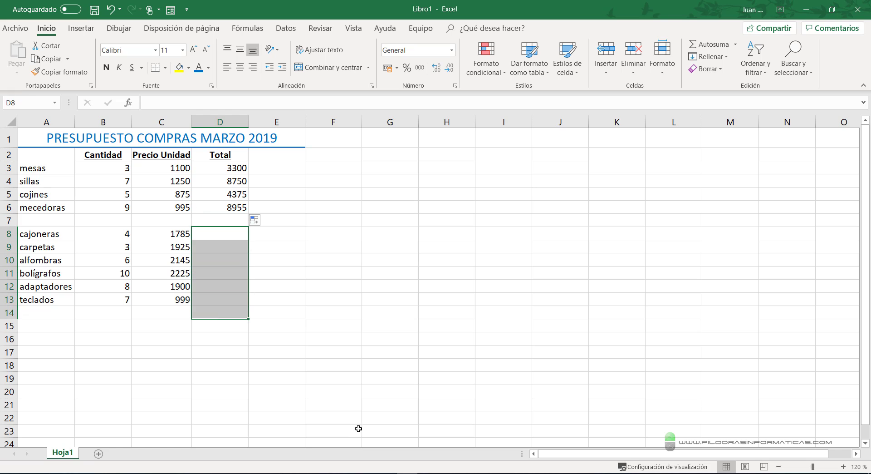
{"action": "left_click", "coordinate": [238, 210]}
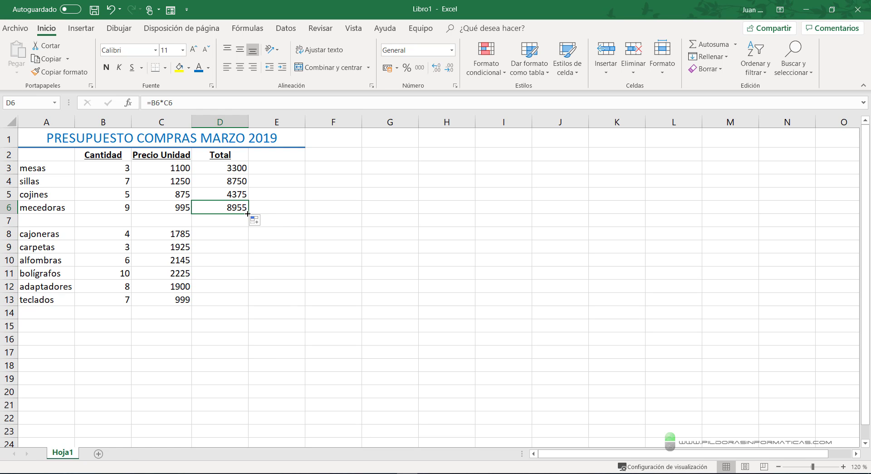
{"action": "left_click_drag", "start_coordinate": [249, 216], "coordinate": [247, 251]}
{"action": "left_click", "coordinate": [231, 259]}
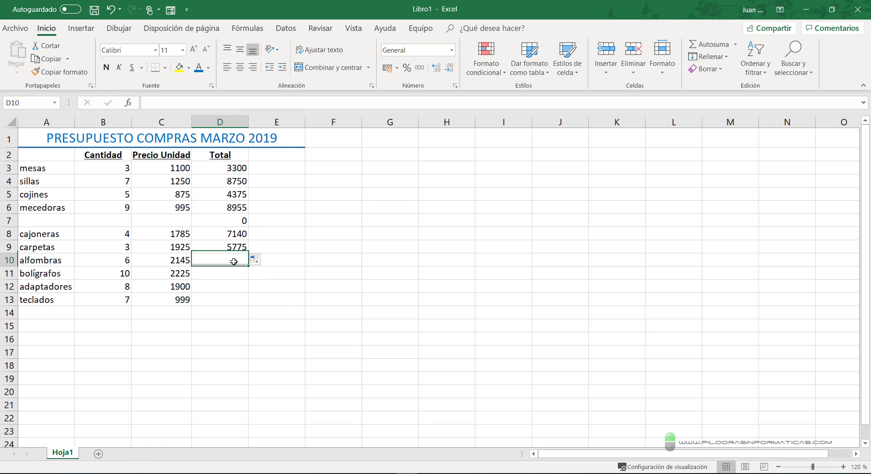
{"action": "left_click", "coordinate": [241, 247]}
{"action": "double_click", "coordinate": [250, 252]}
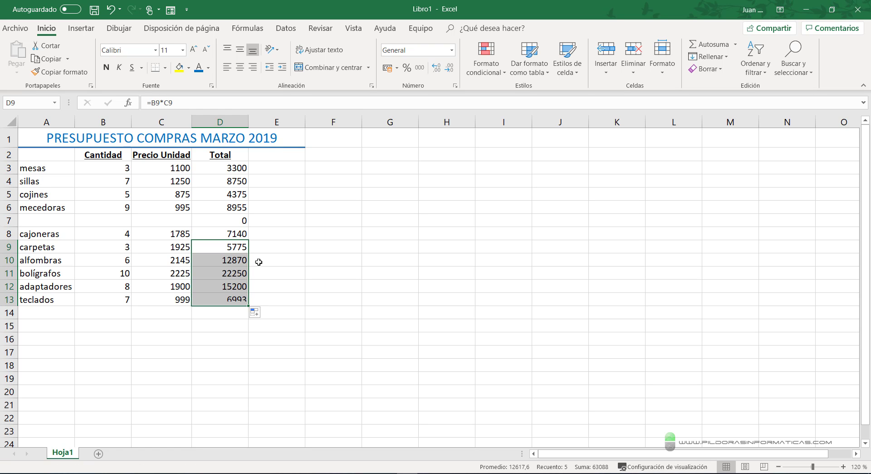
Undo to restore lámparas, then fill D3's =B3*C3 down through D13.
{"action": "key", "text": "ctrl+z"}
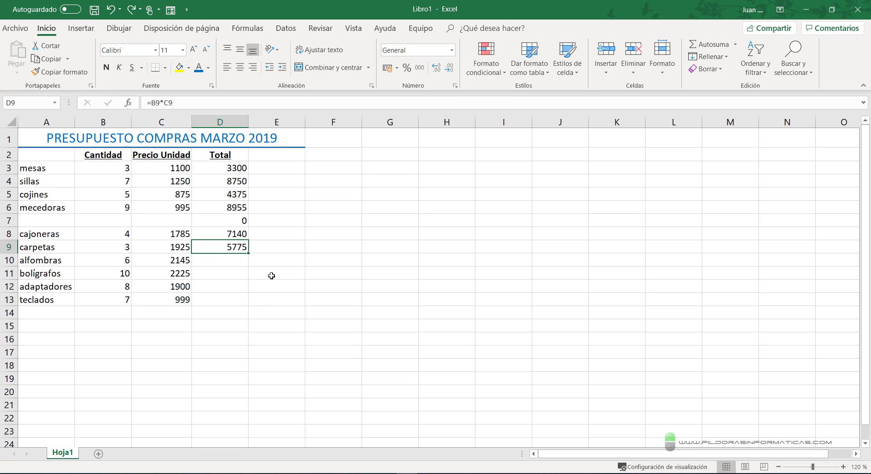
{"action": "key", "text": "ctrl+z"}
{"action": "key", "text": "ctrl+z"}
{"action": "key", "text": "ctrl+z"}
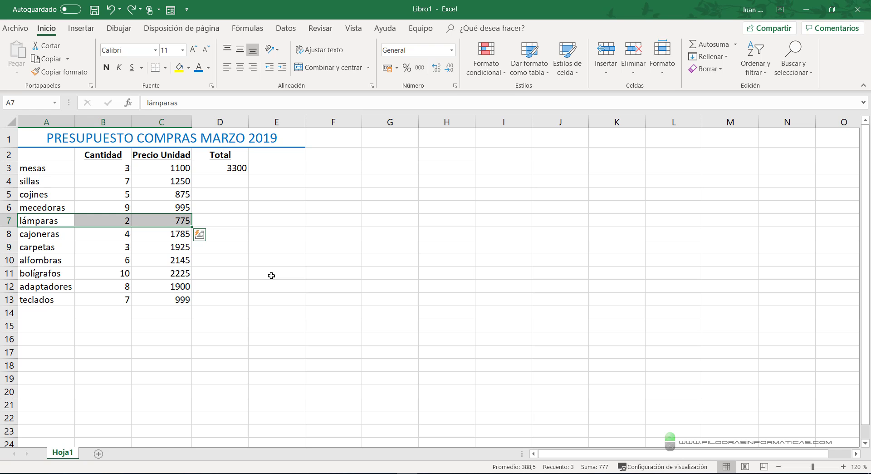
{"action": "left_click", "coordinate": [241, 169]}
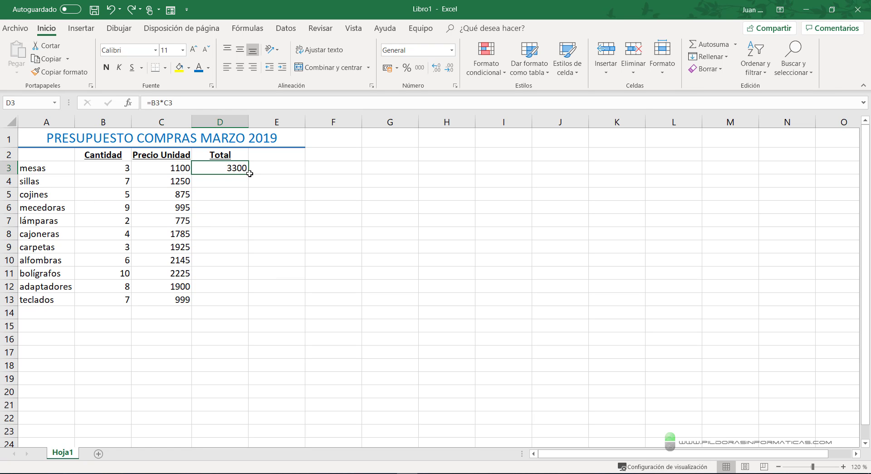
{"action": "double_click", "coordinate": [249, 173]}
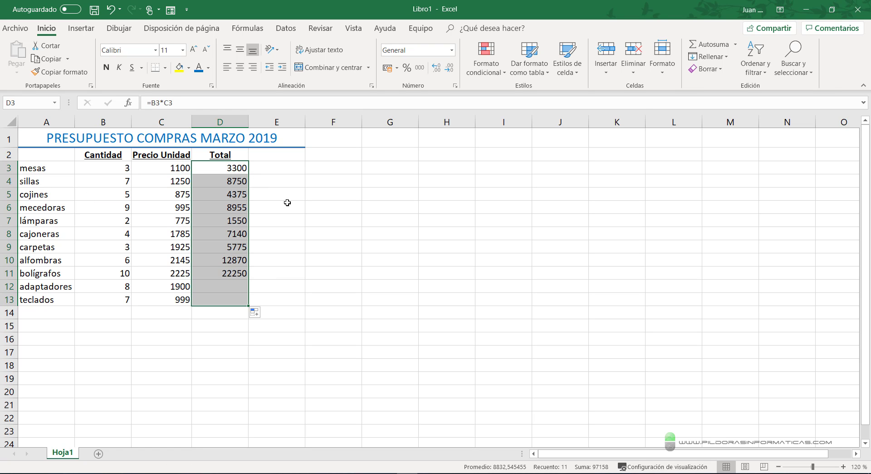
{"action": "left_click", "coordinate": [314, 233]}
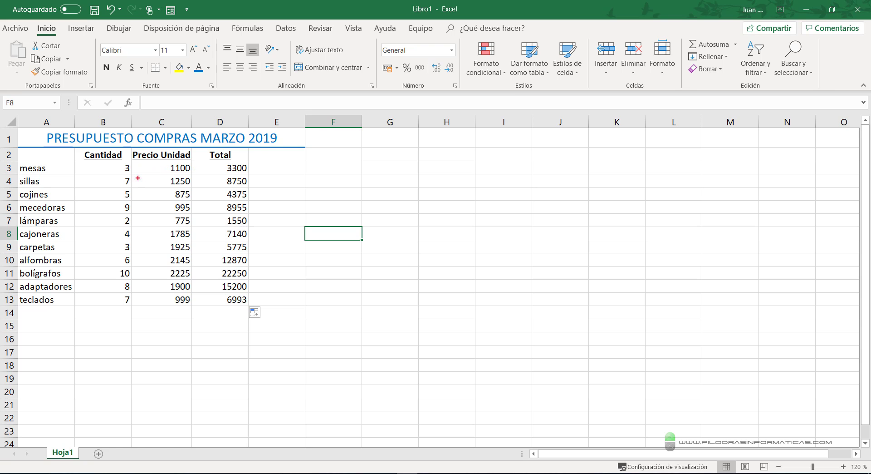
{"action": "left_click_drag", "start_coordinate": [130, 172], "coordinate": [193, 187]}
{"action": "left_click_drag", "start_coordinate": [194, 159], "coordinate": [271, 313]}
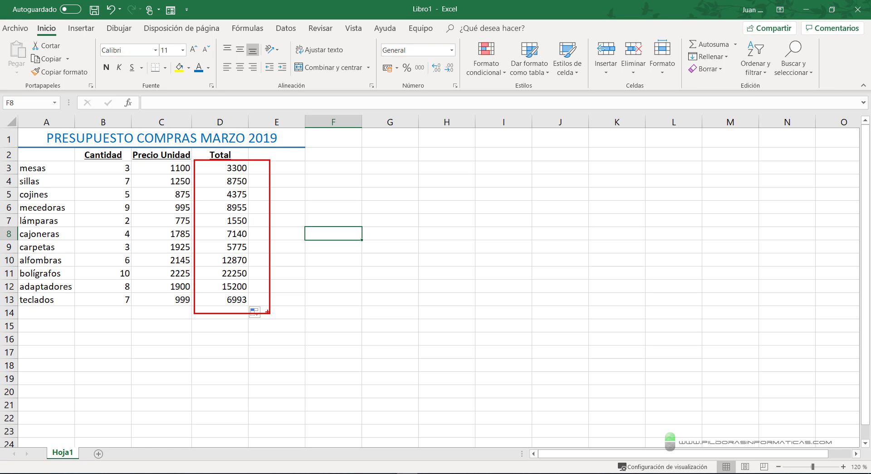
{"action": "key", "text": "e"}
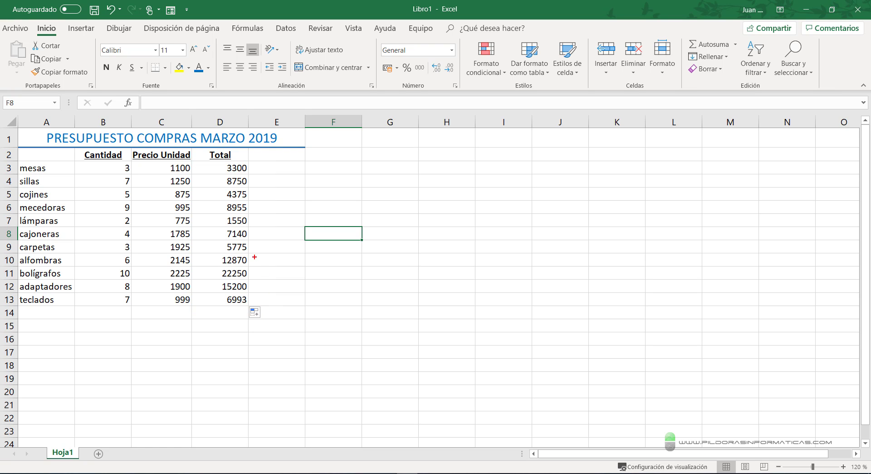
{"action": "left_click_drag", "start_coordinate": [192, 224], "coordinate": [248, 241]}
{"action": "left_click_drag", "start_coordinate": [130, 226], "coordinate": [186, 239]}
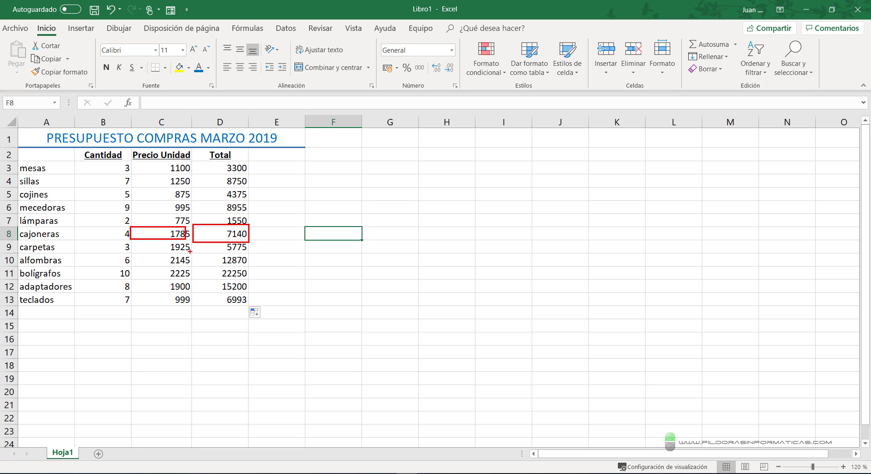
{"action": "key", "text": "Escape"}
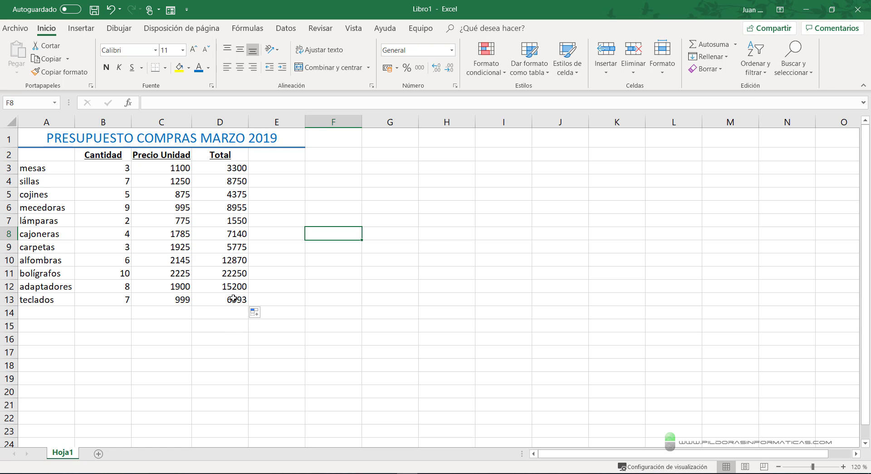
{"action": "left_click", "coordinate": [165, 237]}
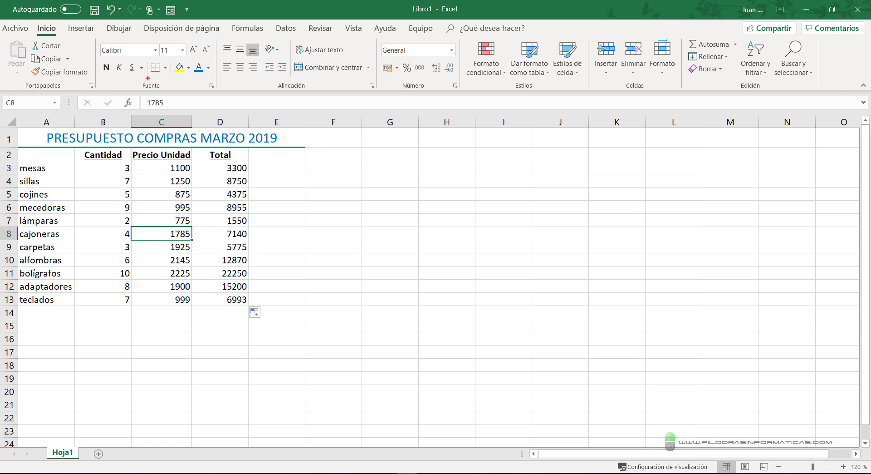
Check that D6 holds =B6*C6, giving 8955 for mecedoras.
{"action": "left_click_drag", "start_coordinate": [139, 88], "coordinate": [490, 110]}
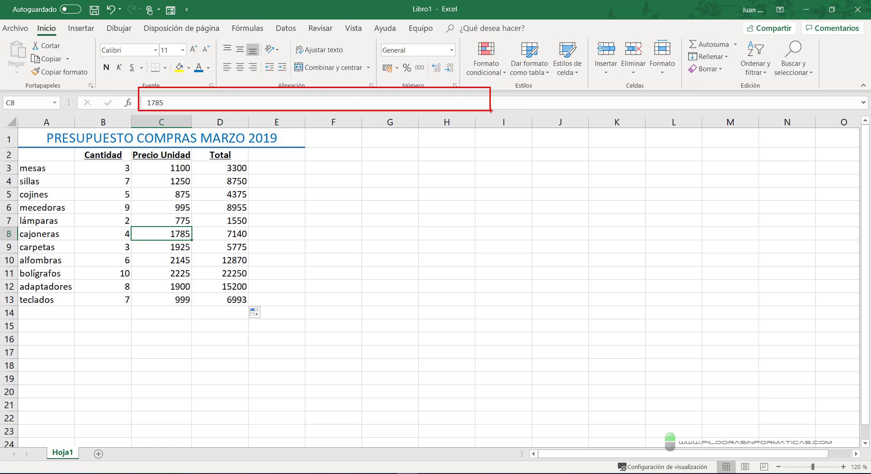
{"action": "left_click_drag", "start_coordinate": [186, 95], "coordinate": [246, 52]}
{"action": "left_click_drag", "start_coordinate": [145, 111], "coordinate": [161, 181]}
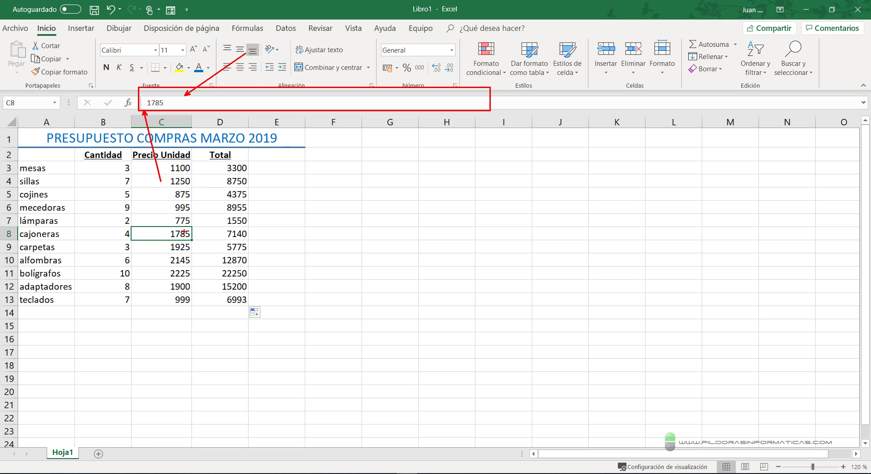
{"action": "key", "text": "Escape"}
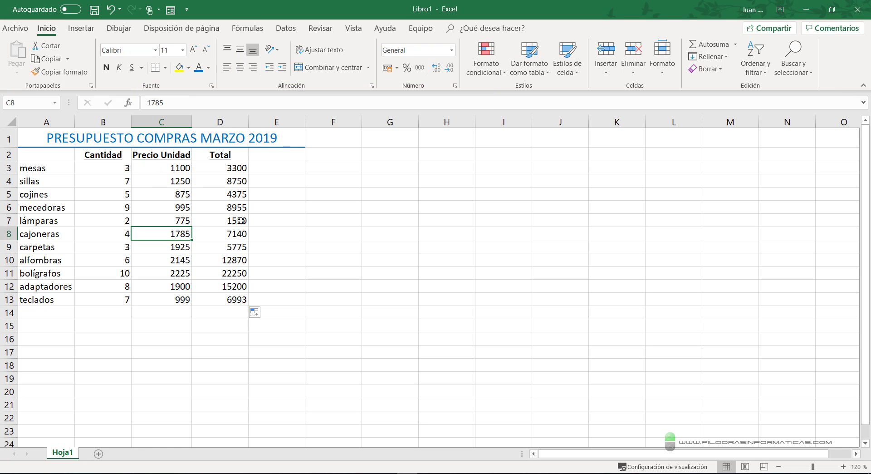
{"action": "left_click", "coordinate": [238, 208]}
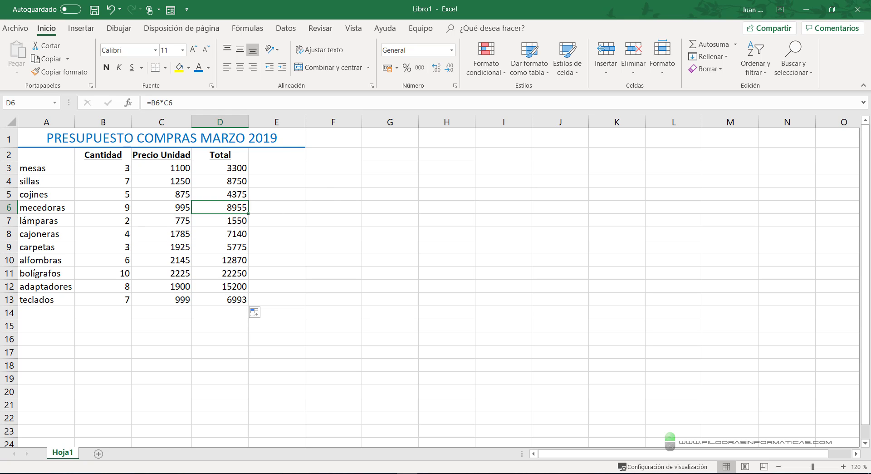
{"action": "left_click_drag", "start_coordinate": [138, 90], "coordinate": [274, 129]}
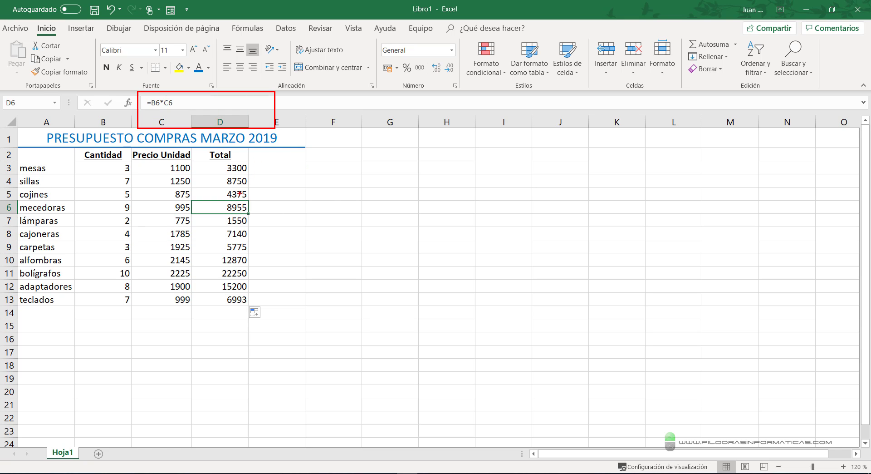
{"action": "mouse_move", "coordinate": [239, 192]}
{"action": "left_mouse_down"}
{"action": "mouse_move", "coordinate": [191, 113]}
{"action": "mouse_move", "coordinate": [175, 109]}
{"action": "left_mouse_up"}
{"action": "left_click_drag", "start_coordinate": [254, 204], "coordinate": [293, 196]}
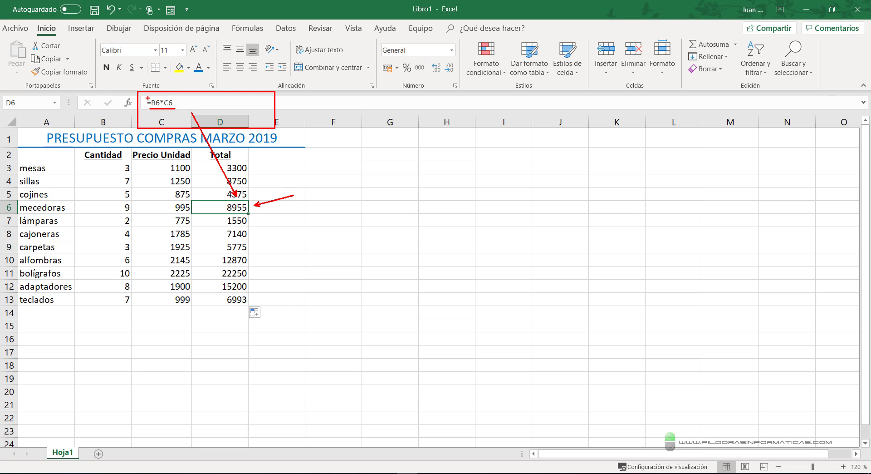
{"action": "left_click_drag", "start_coordinate": [148, 98], "coordinate": [125, 55]}
{"action": "key", "text": "Escape"}
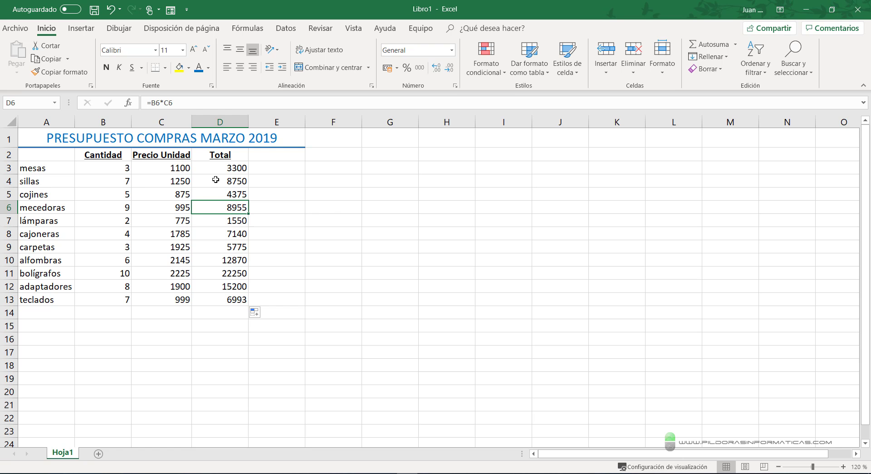
Select the unit prices and totals range C3:D13.
{"action": "left_click", "coordinate": [146, 169]}
{"action": "key", "text": "ctrl+shift+Right"}
{"action": "key", "text": "ctrl+shift+Down"}
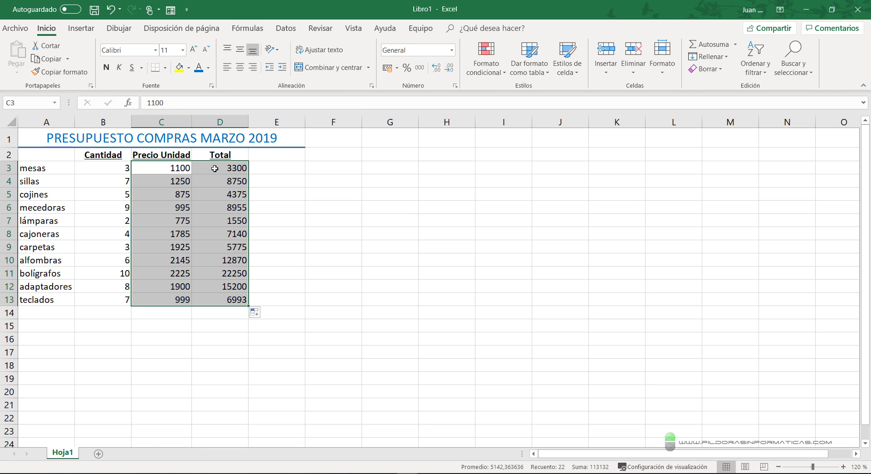
{"action": "left_click", "coordinate": [309, 169]}
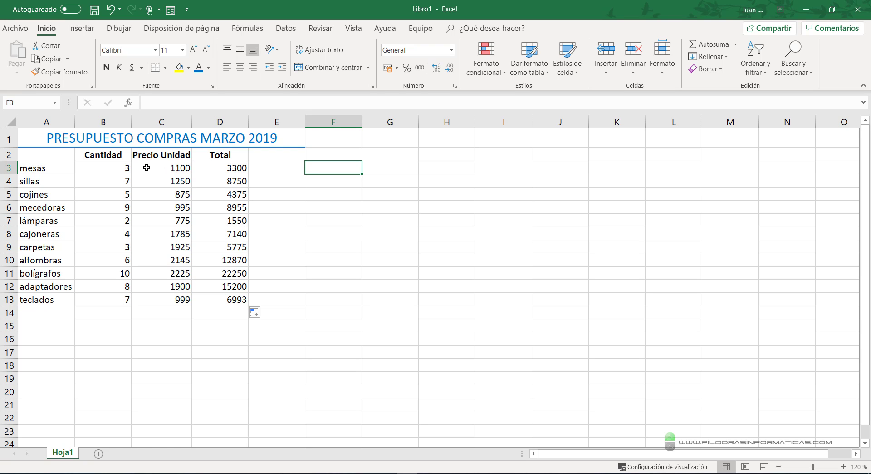
{"action": "left_click_drag", "start_coordinate": [147, 168], "coordinate": [227, 297]}
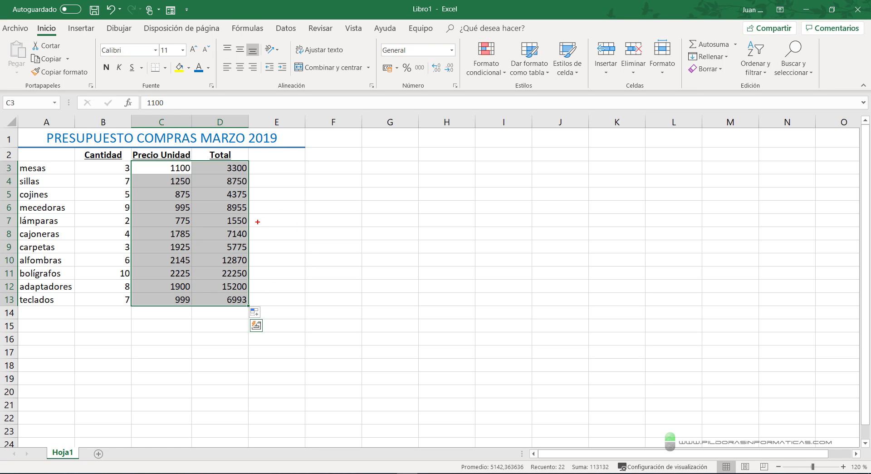
{"action": "left_click_drag", "start_coordinate": [257, 222], "coordinate": [328, 186]}
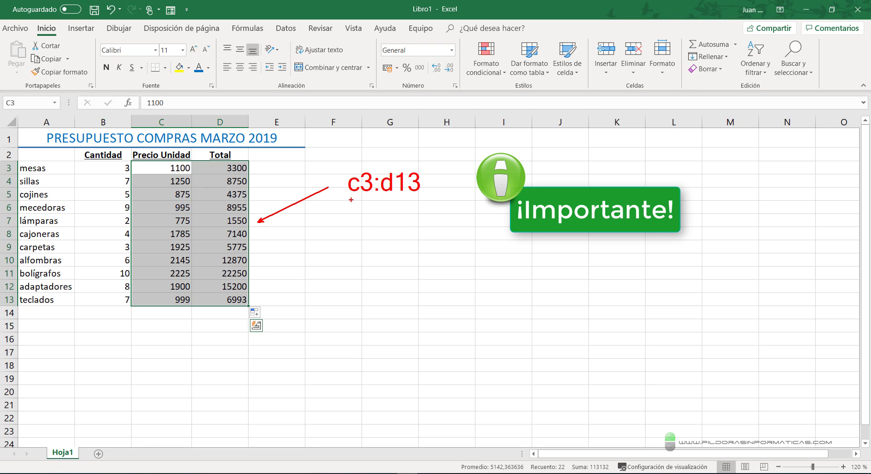
{"action": "left_click_drag", "start_coordinate": [348, 199], "coordinate": [417, 198]}
{"action": "left_click_drag", "start_coordinate": [130, 158], "coordinate": [190, 178]}
{"action": "left_click_drag", "start_coordinate": [358, 172], "coordinate": [365, 115]}
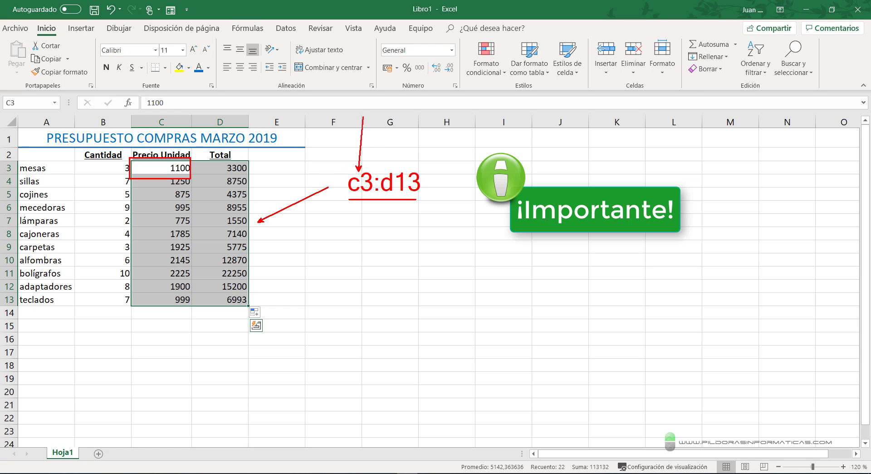
{"action": "left_click_drag", "start_coordinate": [376, 194], "coordinate": [383, 240]}
{"action": "left_click_drag", "start_coordinate": [192, 291], "coordinate": [249, 308]}
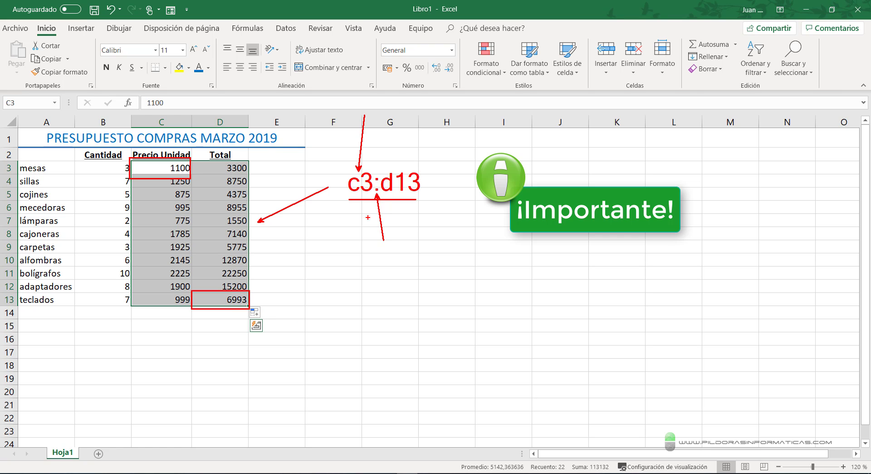
{"action": "key", "text": "Escape"}
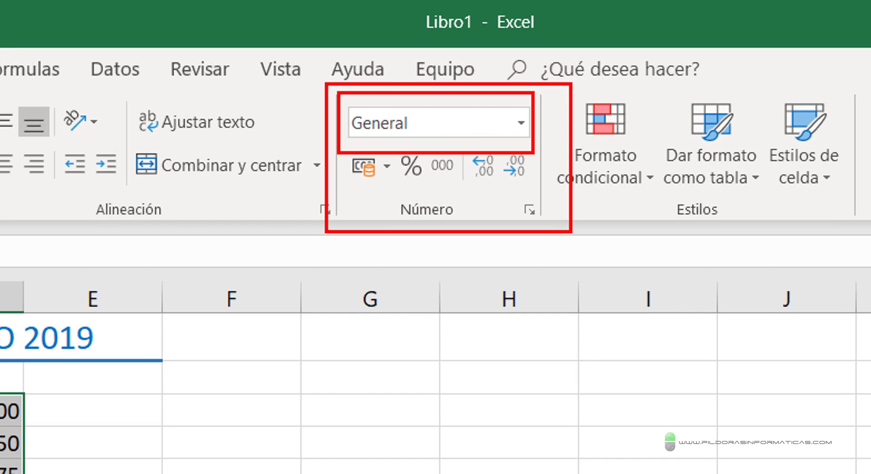
Format C3:D13 as Moneda euro currency, e.g. 1.100,00 € and 3.300,00 €.
{"action": "left_click", "coordinate": [528, 129]}
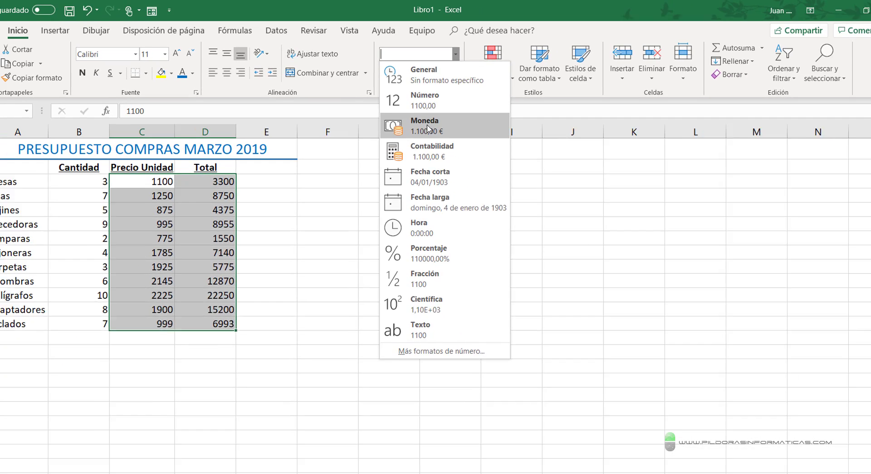
{"action": "left_click", "coordinate": [428, 129]}
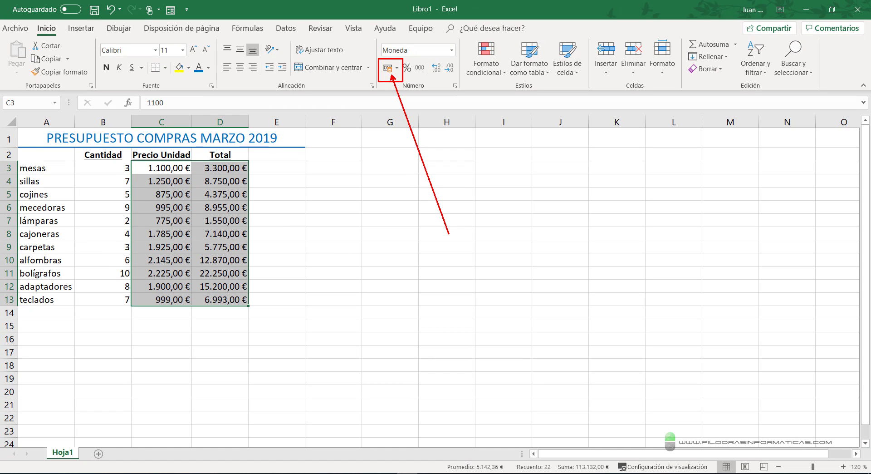
{"action": "left_click", "coordinate": [411, 267]}
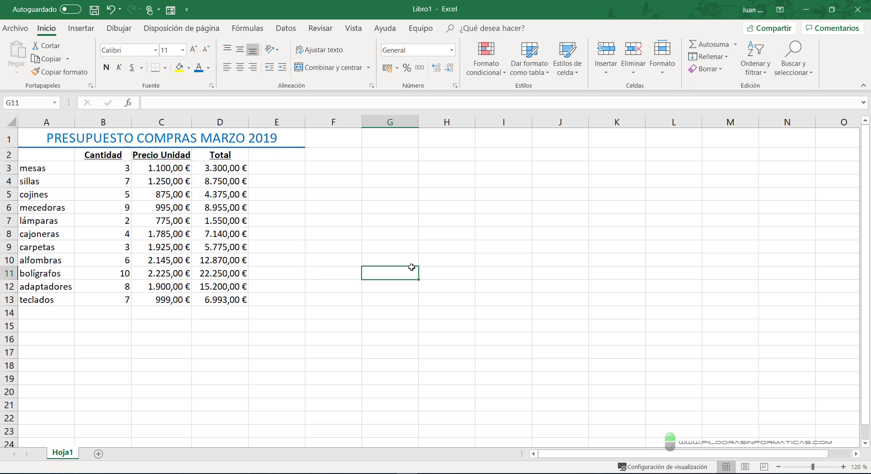